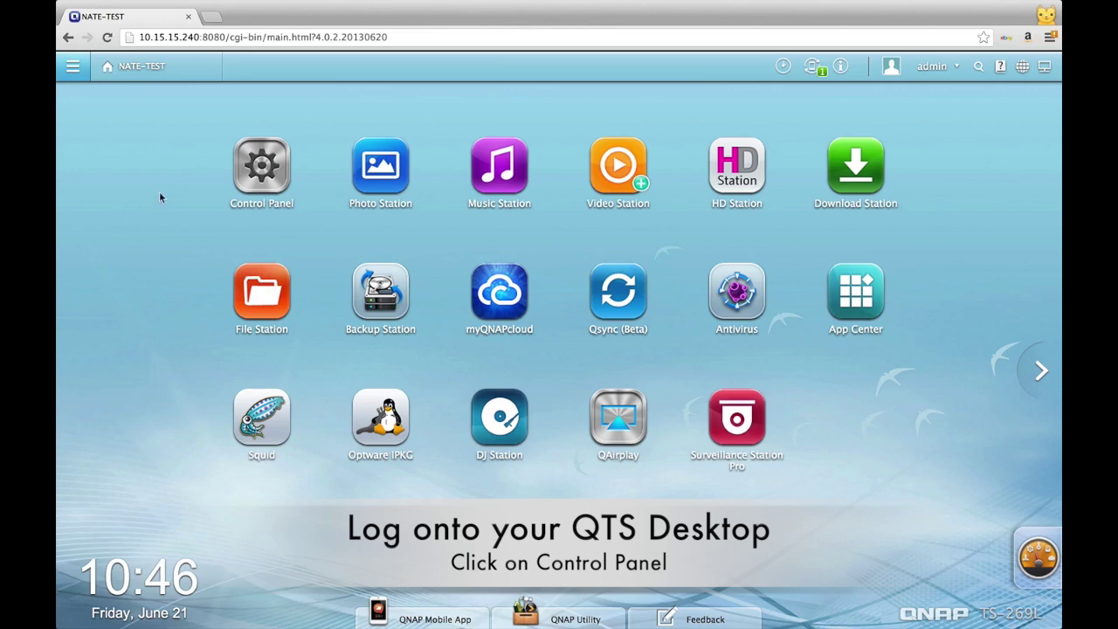
Step: Open Backup Station from Control Panel's Applications to reach its RTRR Server page
click(242, 182)
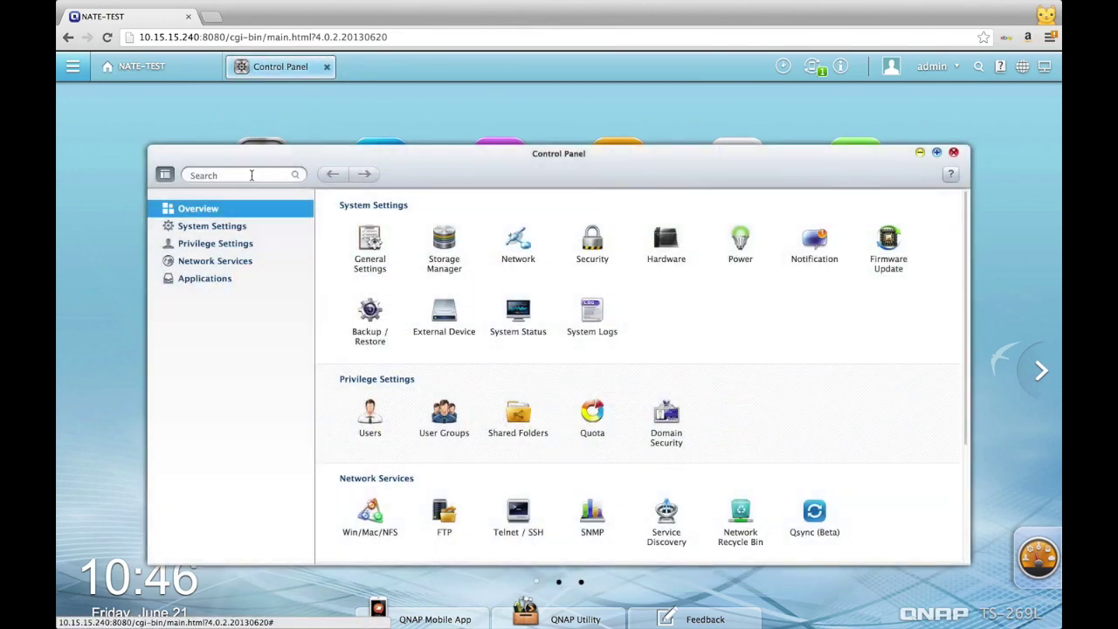
click(226, 280)
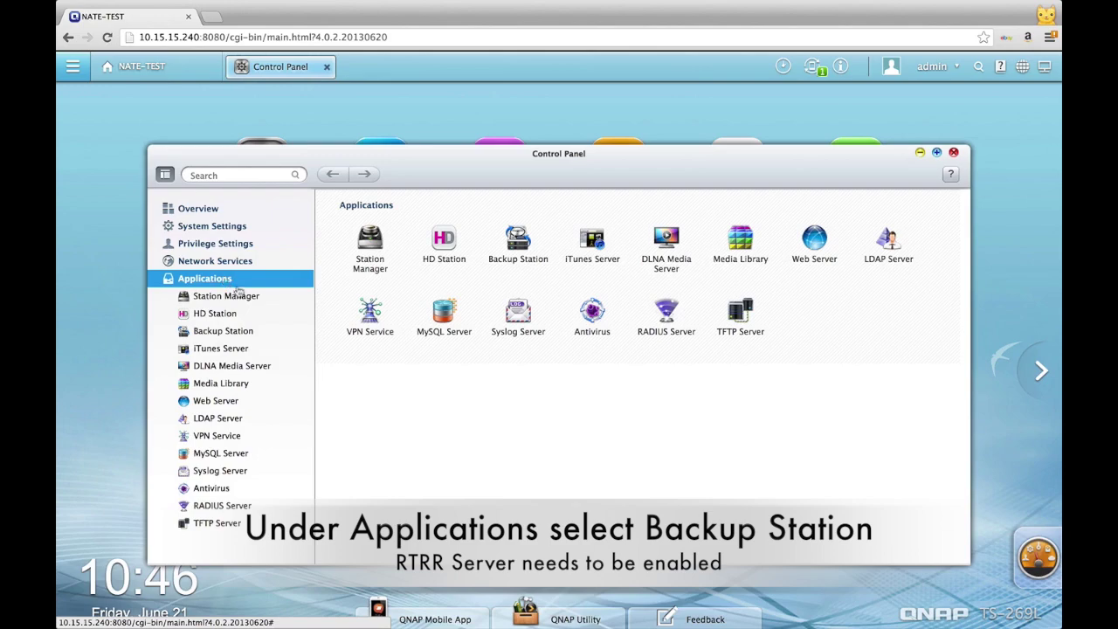
click(522, 259)
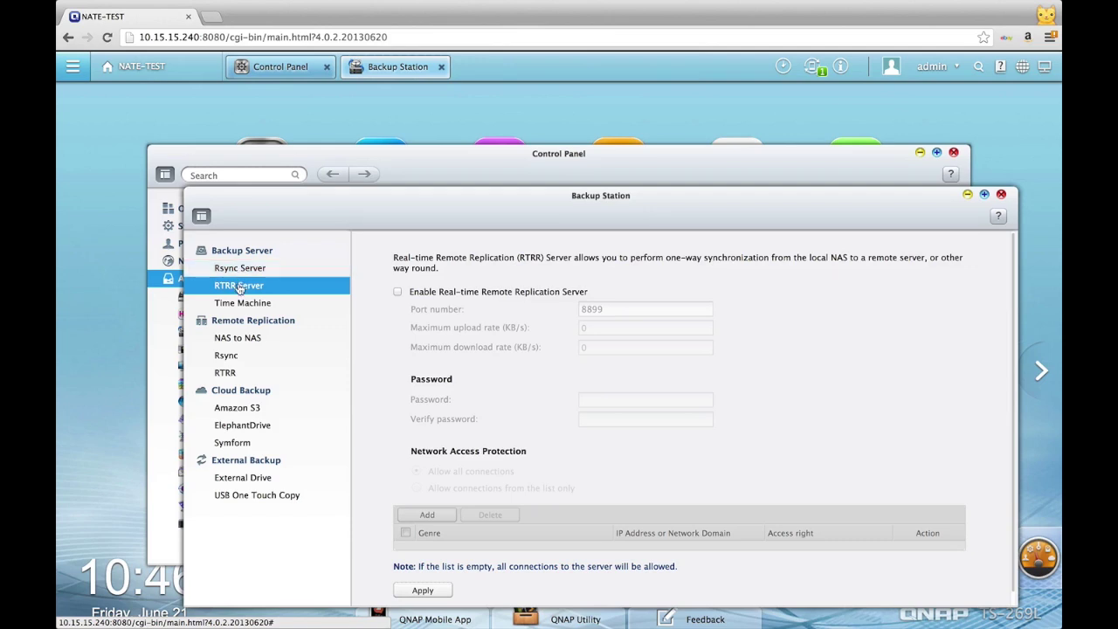
Step: Enable the Real-time Remote Replication server and enter and confirm its password
click(397, 292)
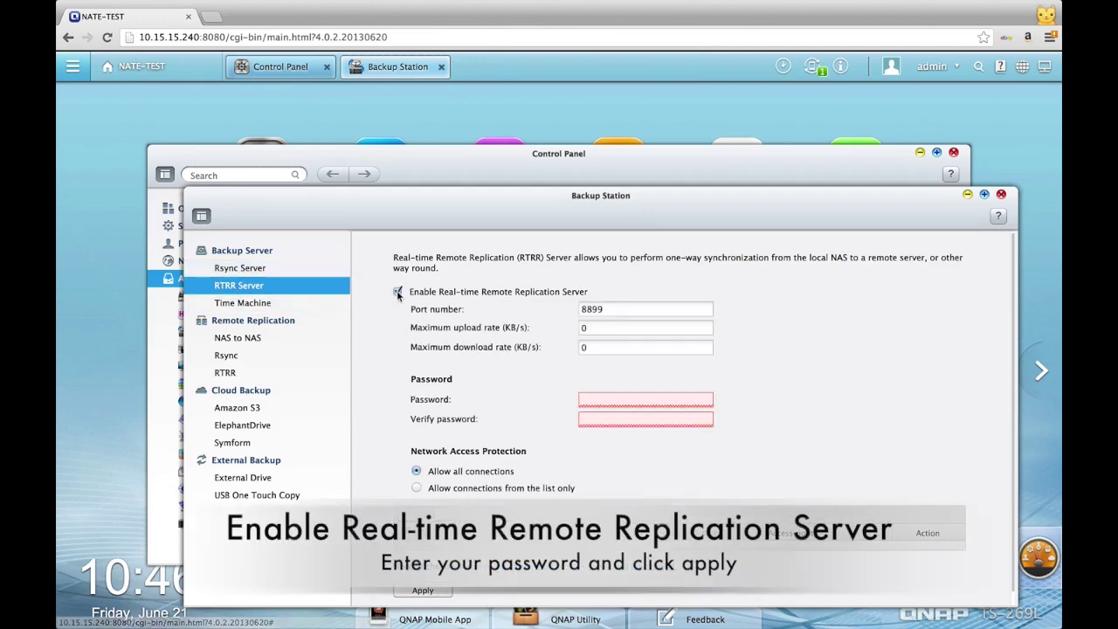
click(603, 399)
text(a)
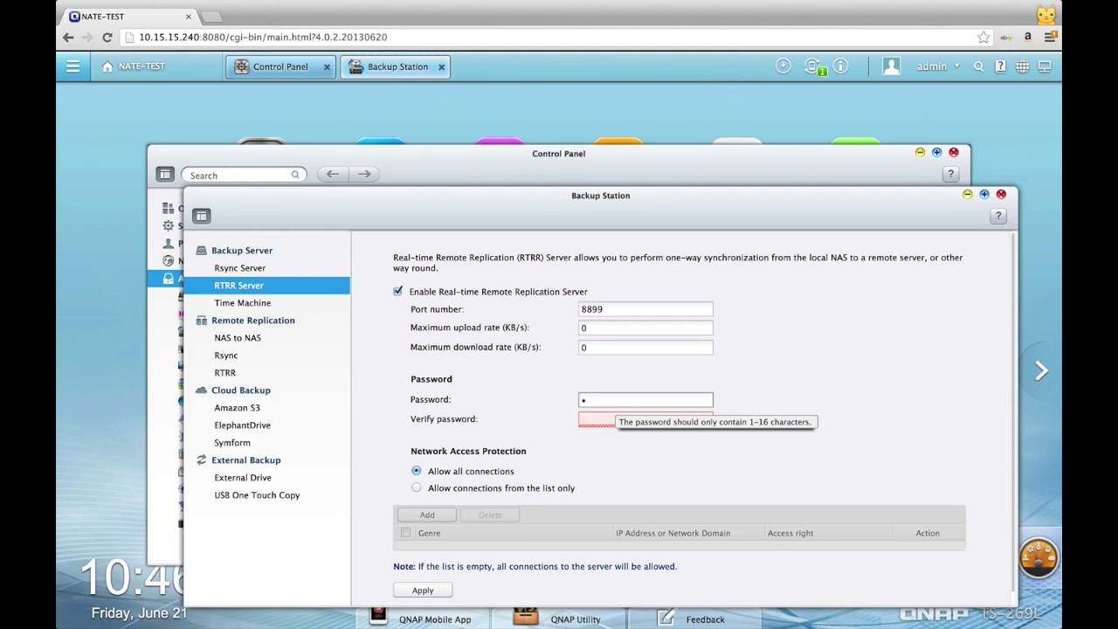
key(BackSpace)
text(admin)
key(Tab)
text(admin)
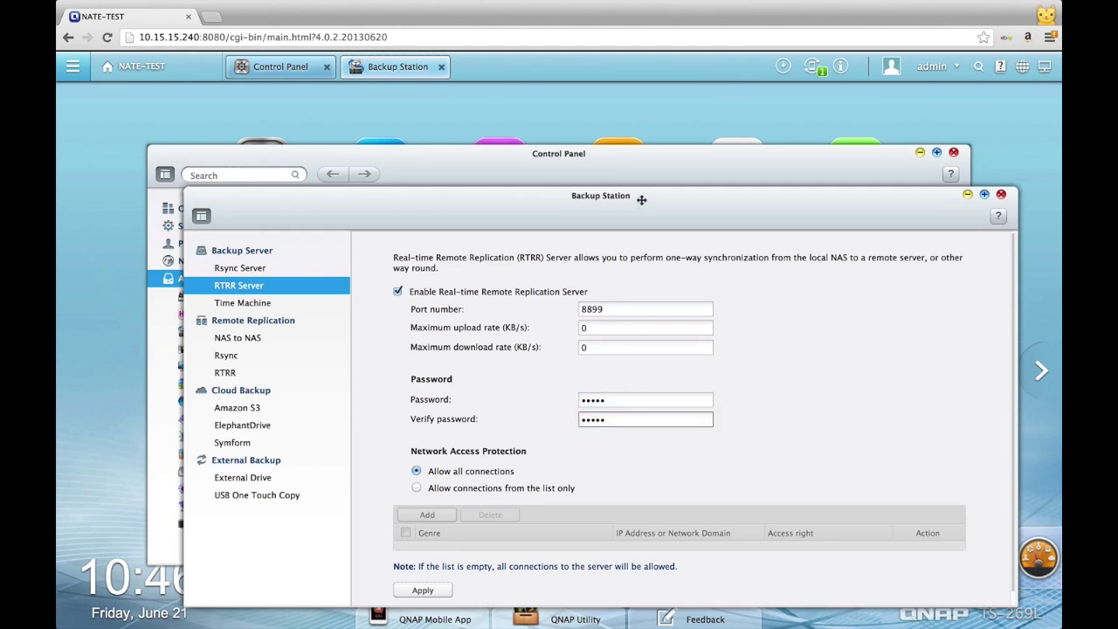
Step: Apply the server settings, confirm the service reset, and go to the RTRR job list
click(423, 590)
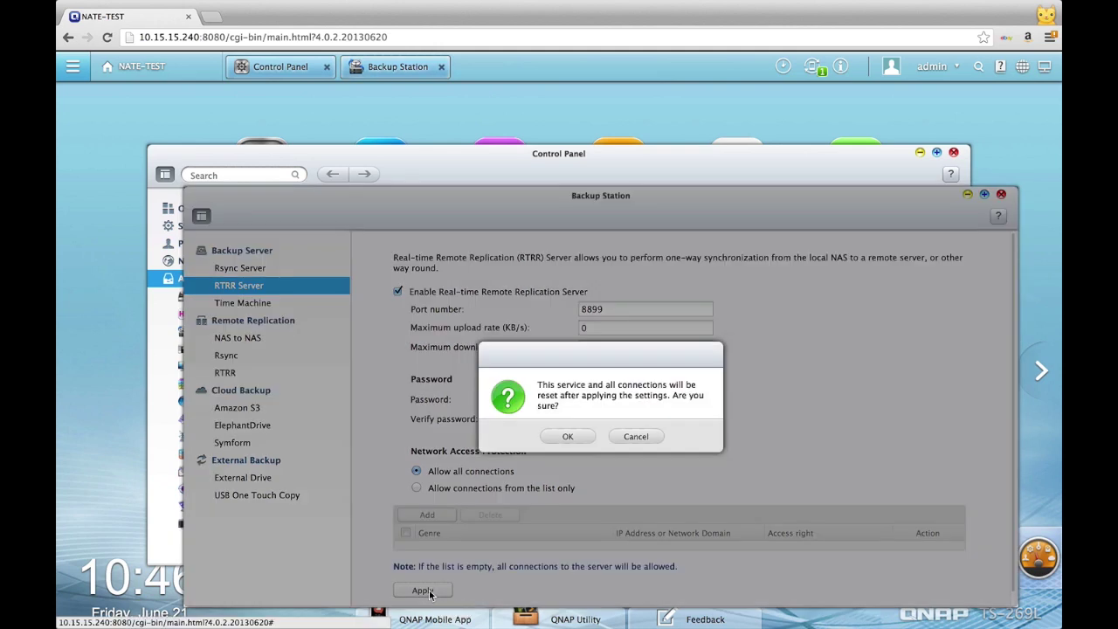
click(568, 435)
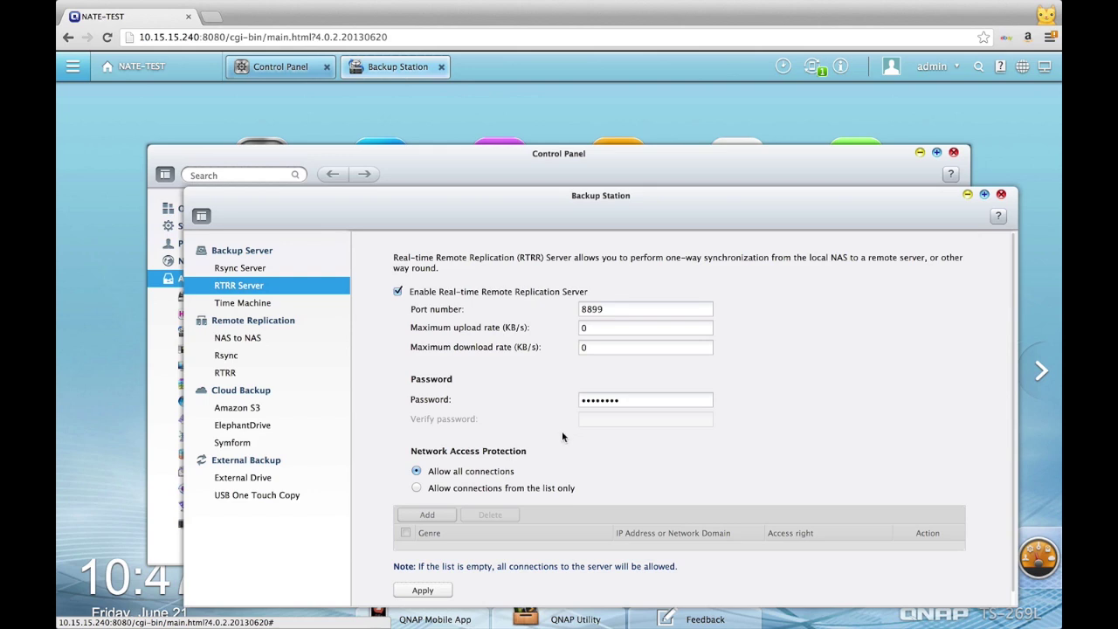
scroll(562, 431, down, 1)
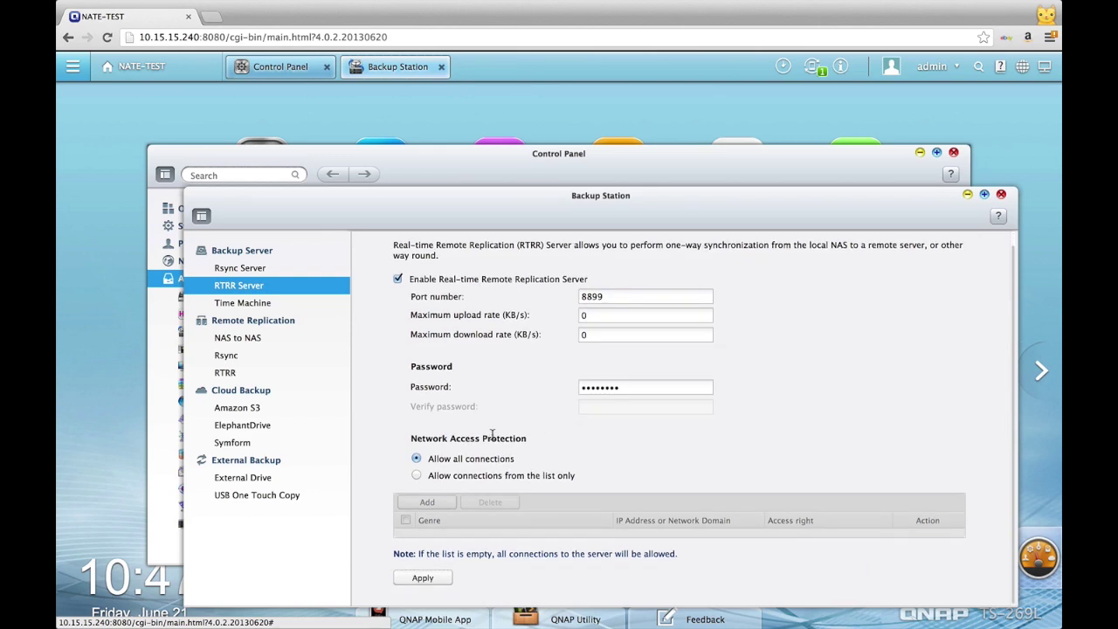
click(269, 374)
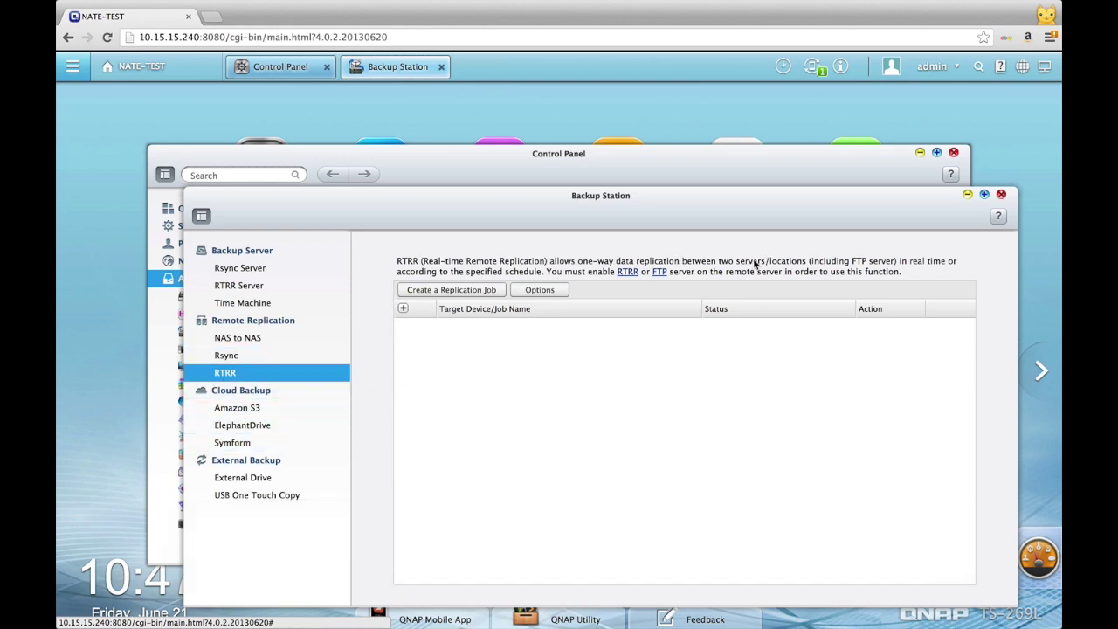
Step: Start a new replication job set to local folder to local folder/external drive
click(425, 291)
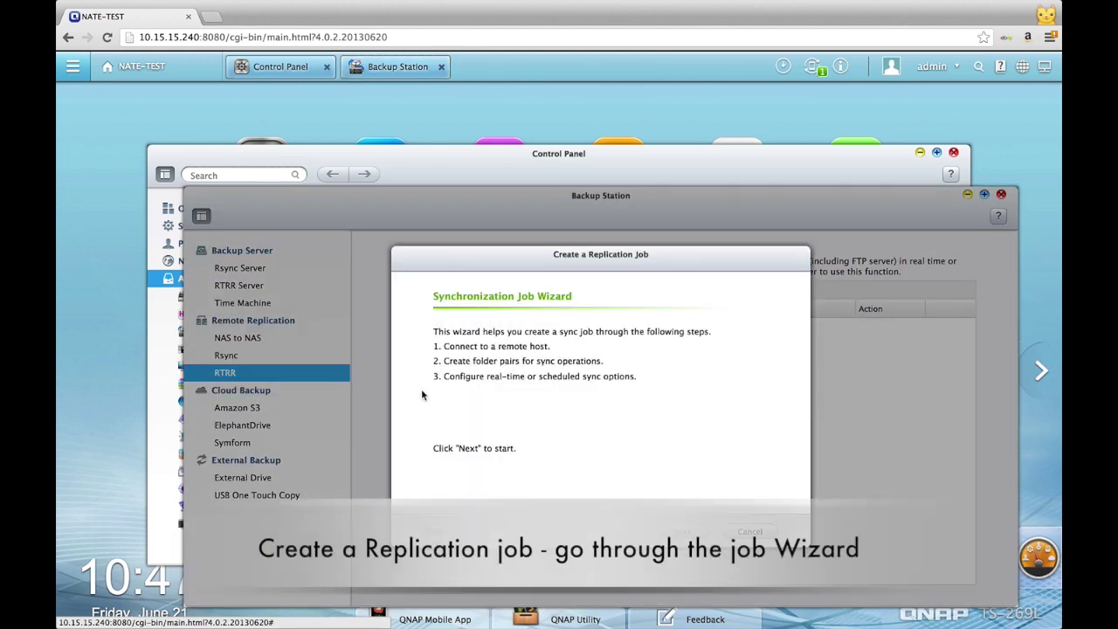
click(681, 531)
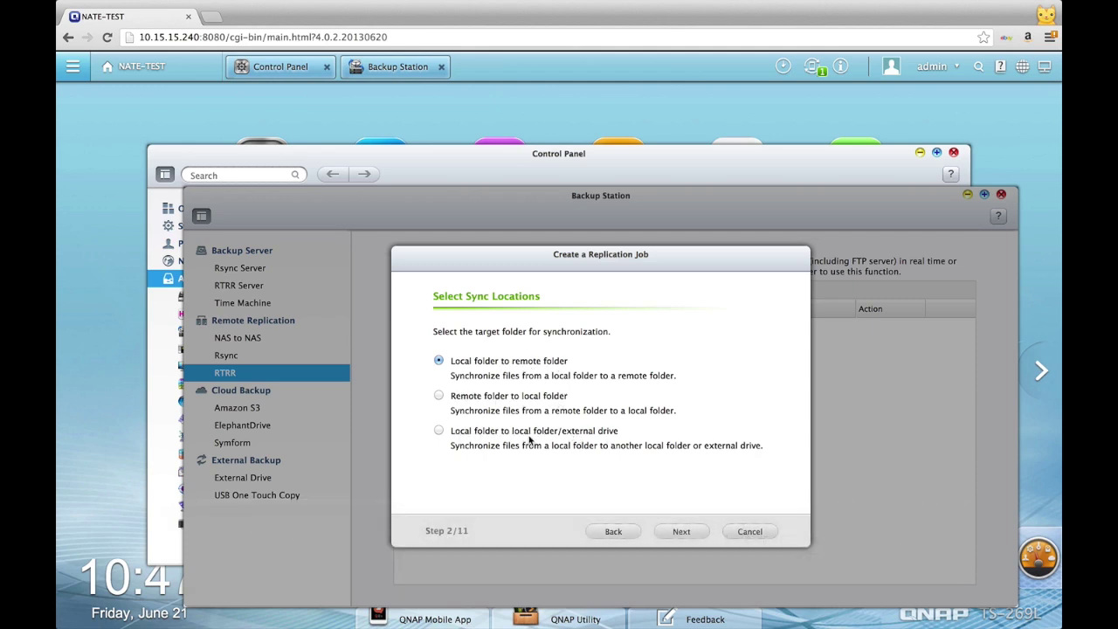
click(439, 432)
click(438, 395)
click(438, 431)
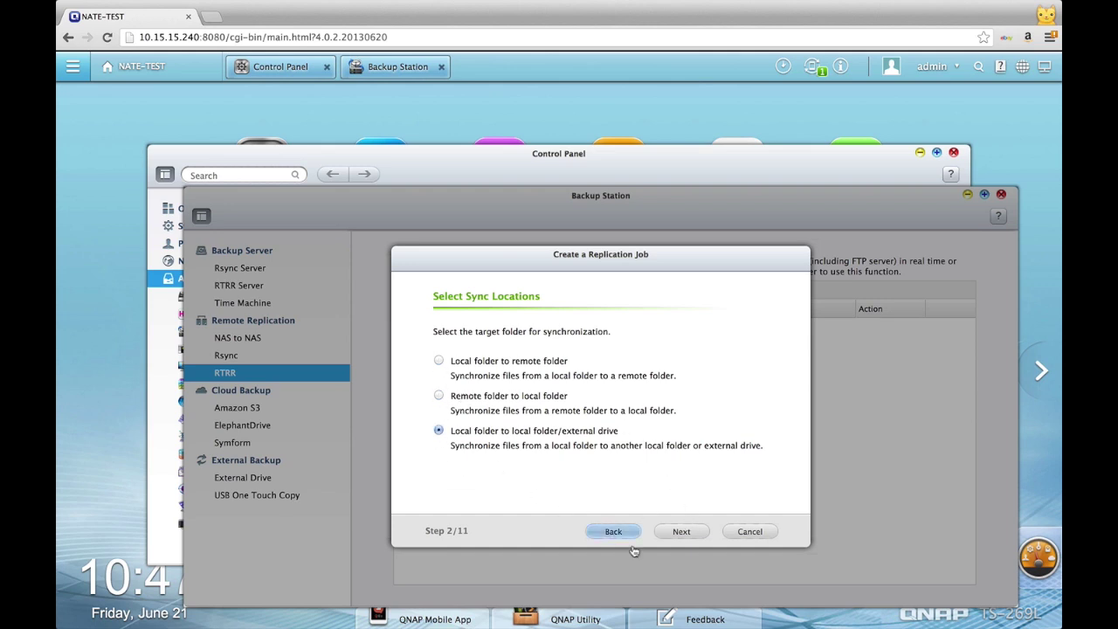
Step: Choose /test1 as the source folder and /homes as the destination folder
click(681, 532)
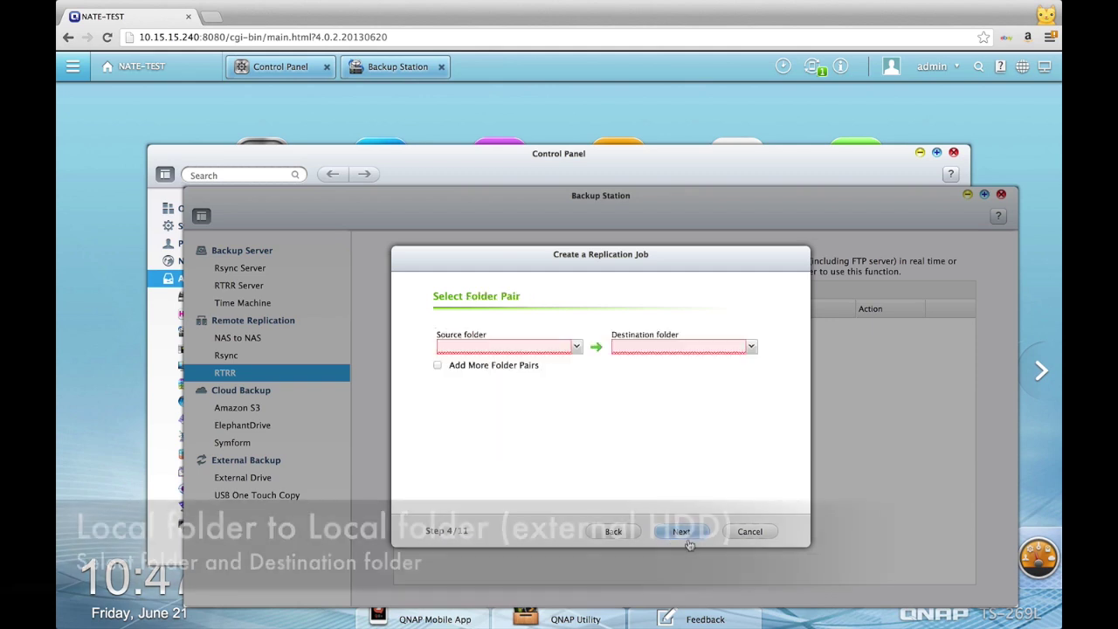
click(575, 347)
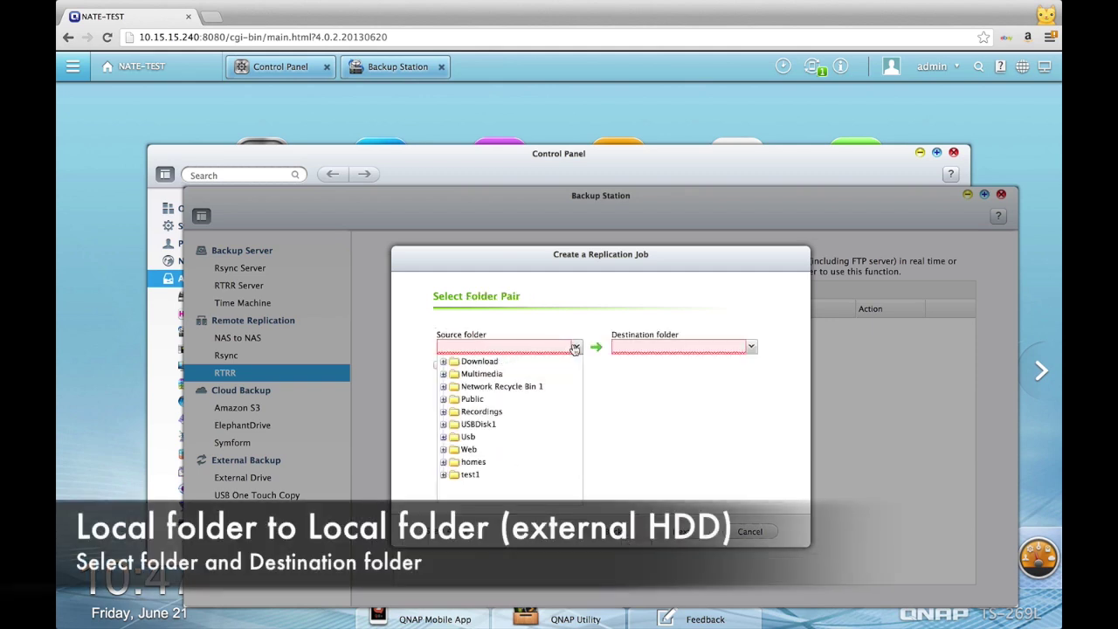
click(468, 375)
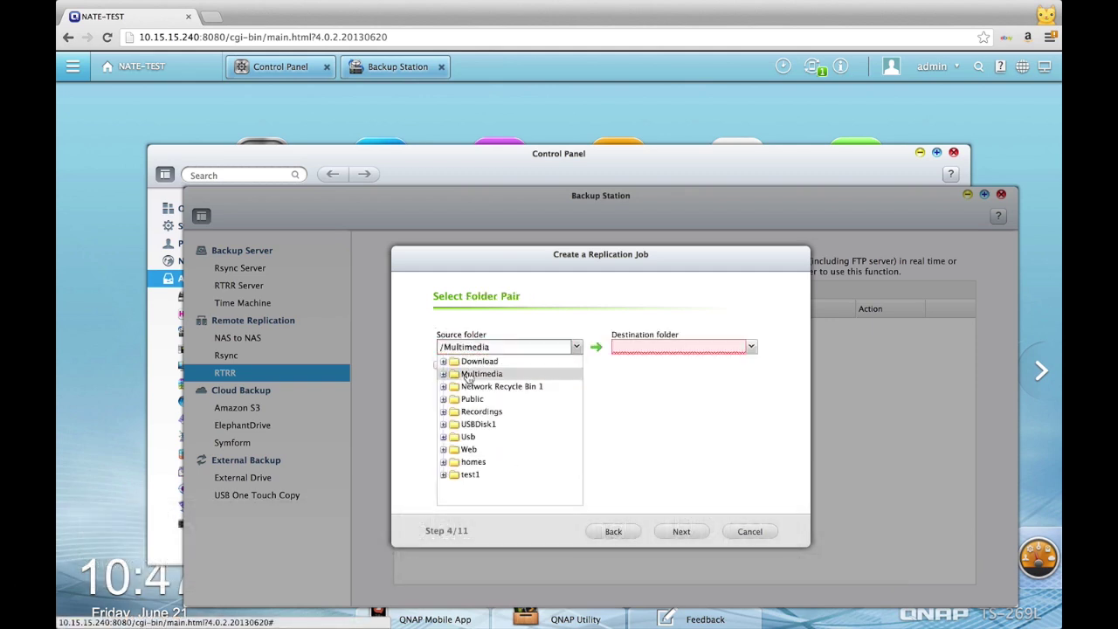
click(444, 373)
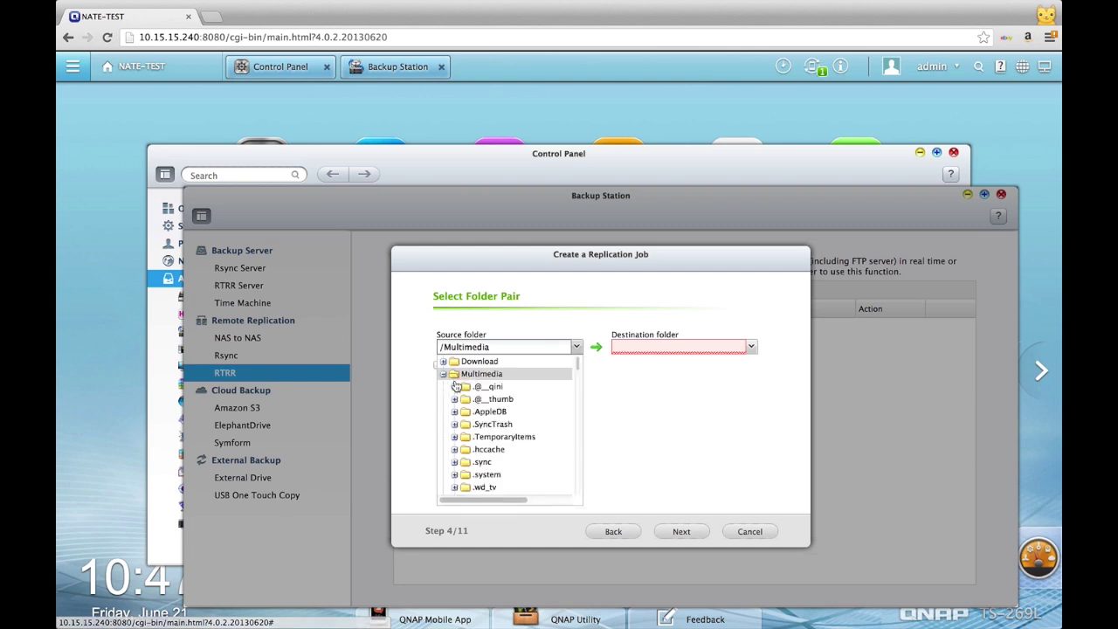
scroll(472, 410, down, 5)
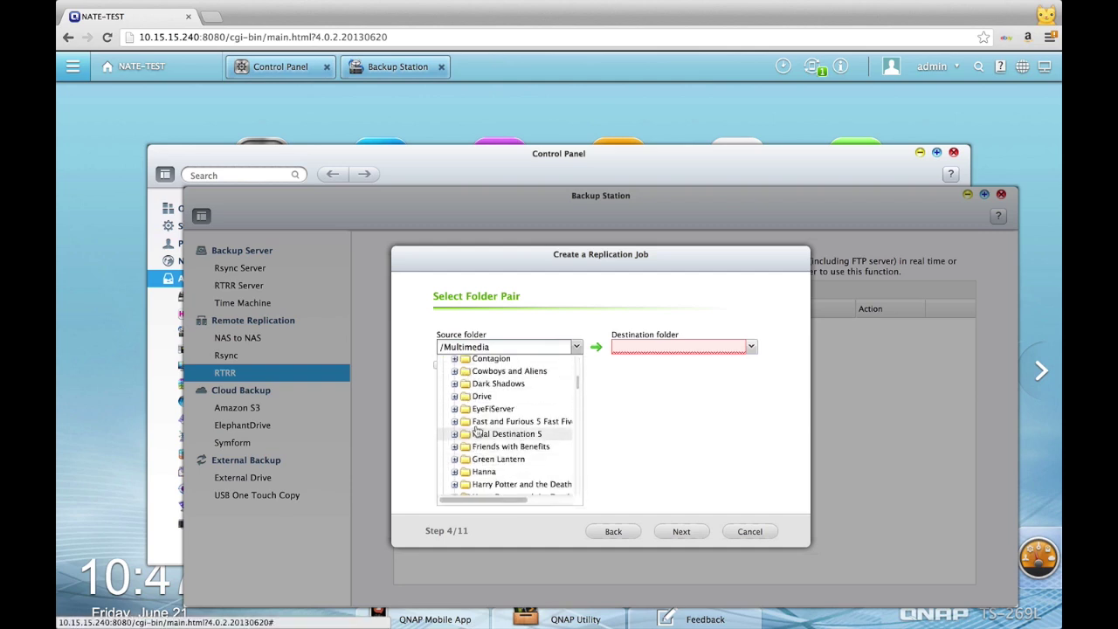
scroll(479, 408, down, 15)
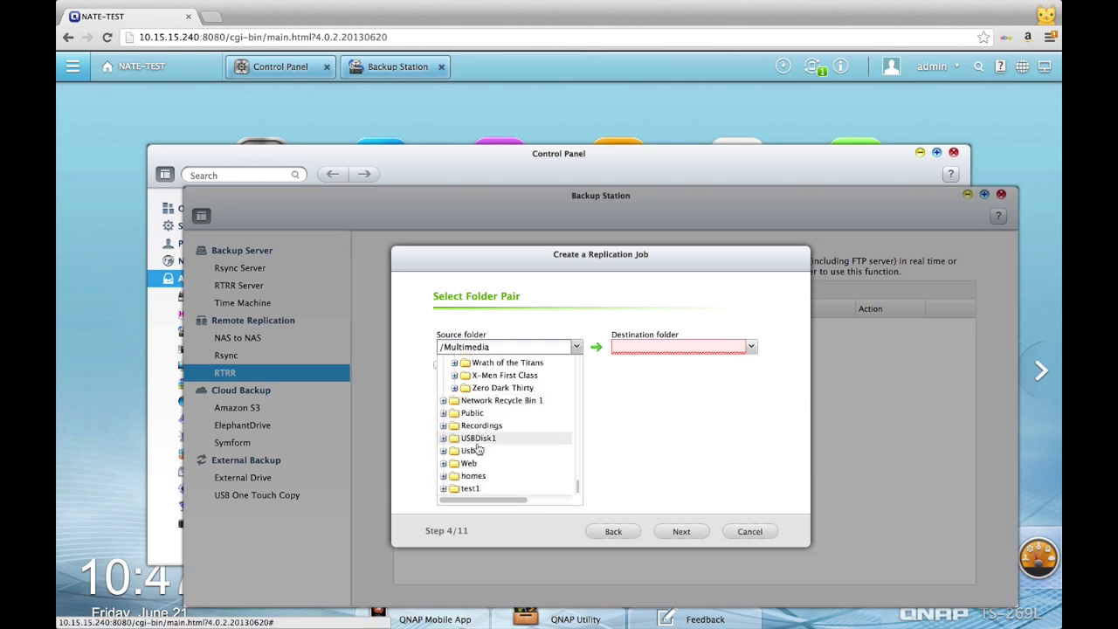
click(473, 489)
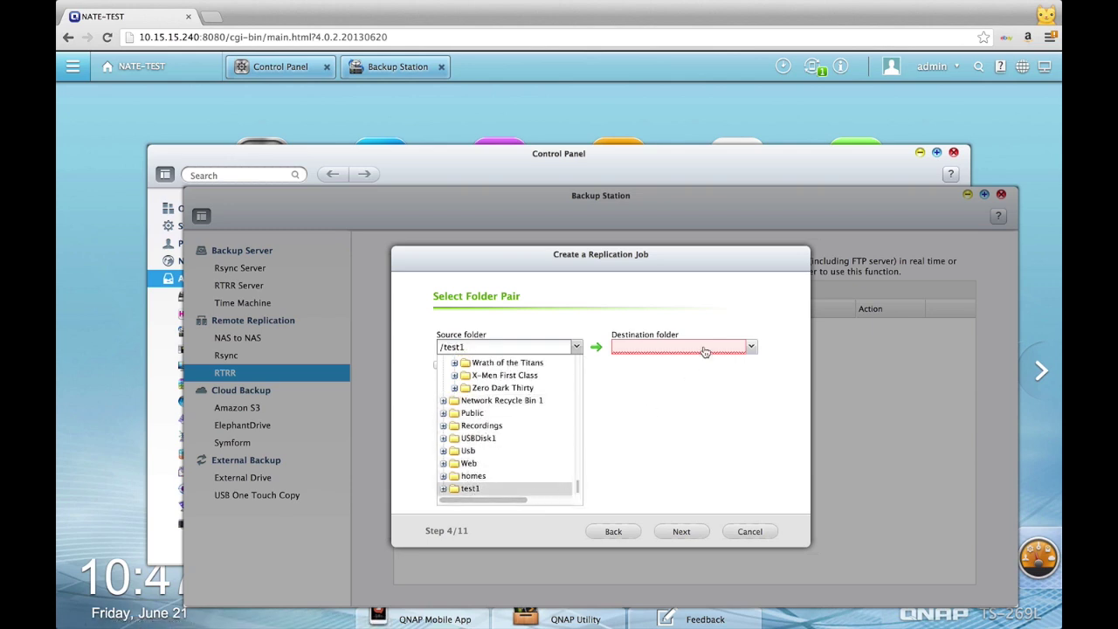
click(751, 347)
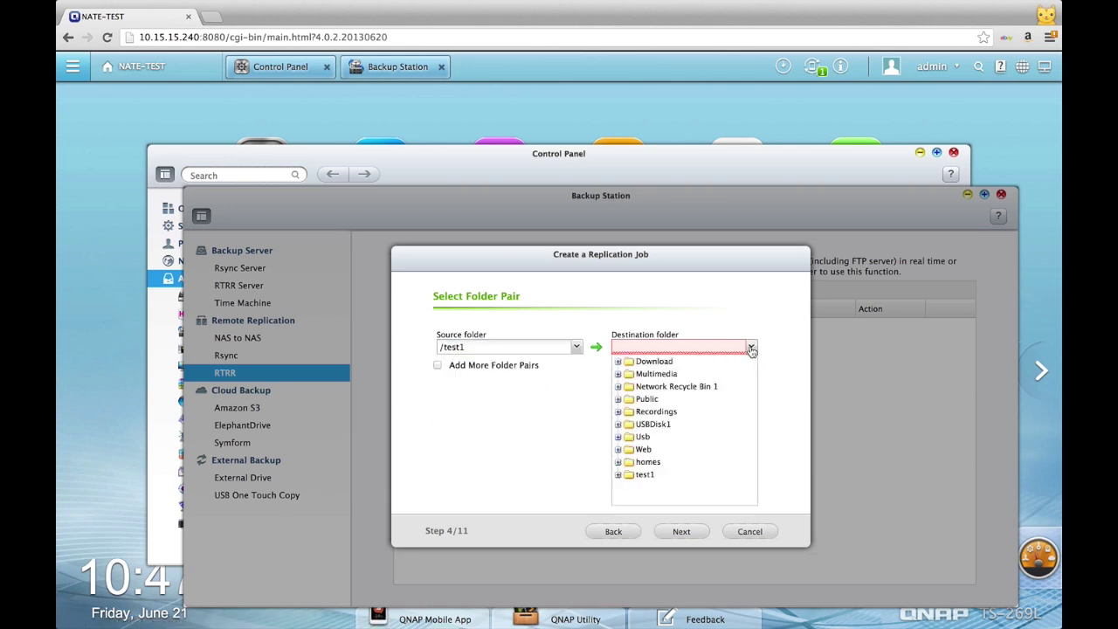
click(649, 463)
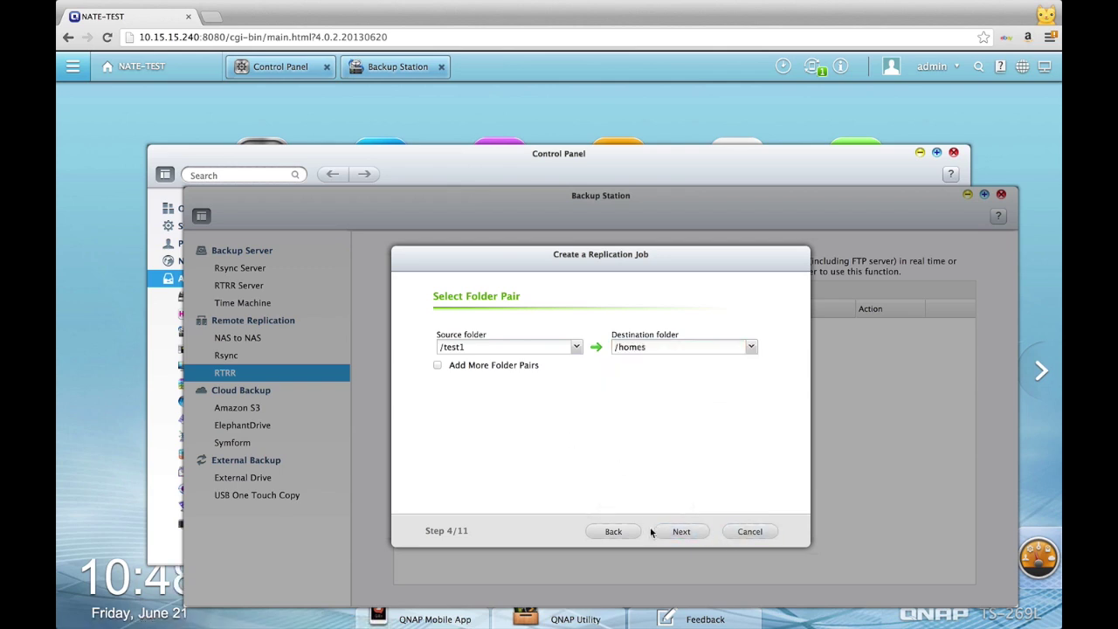
Step: Set the job to Real-time replication, keep the name test1-->homes, and create it
click(682, 532)
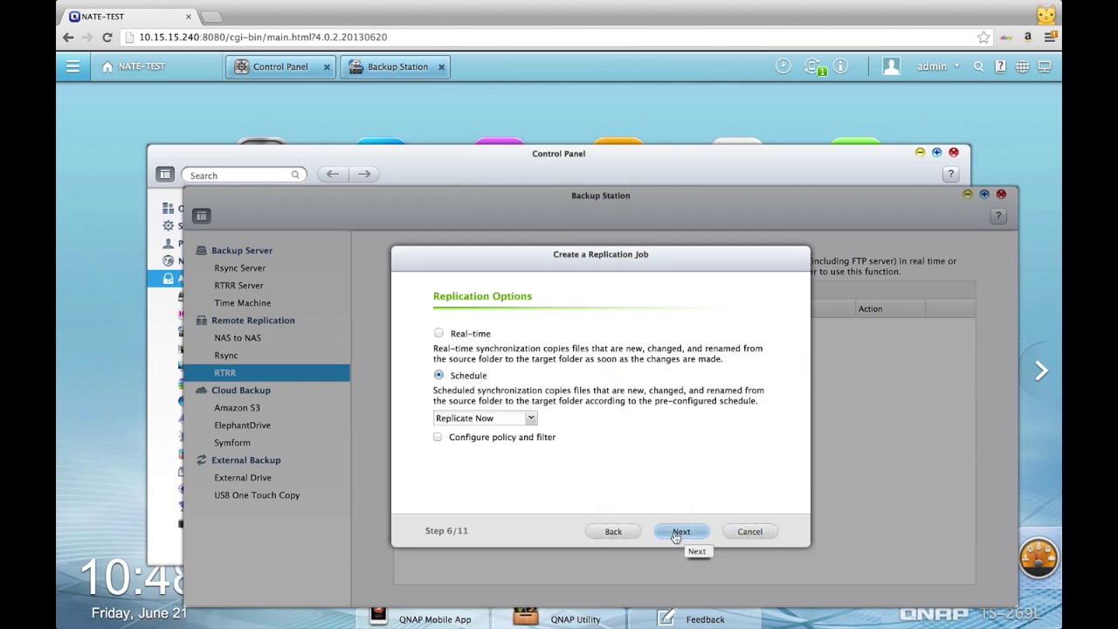
click(440, 333)
click(443, 375)
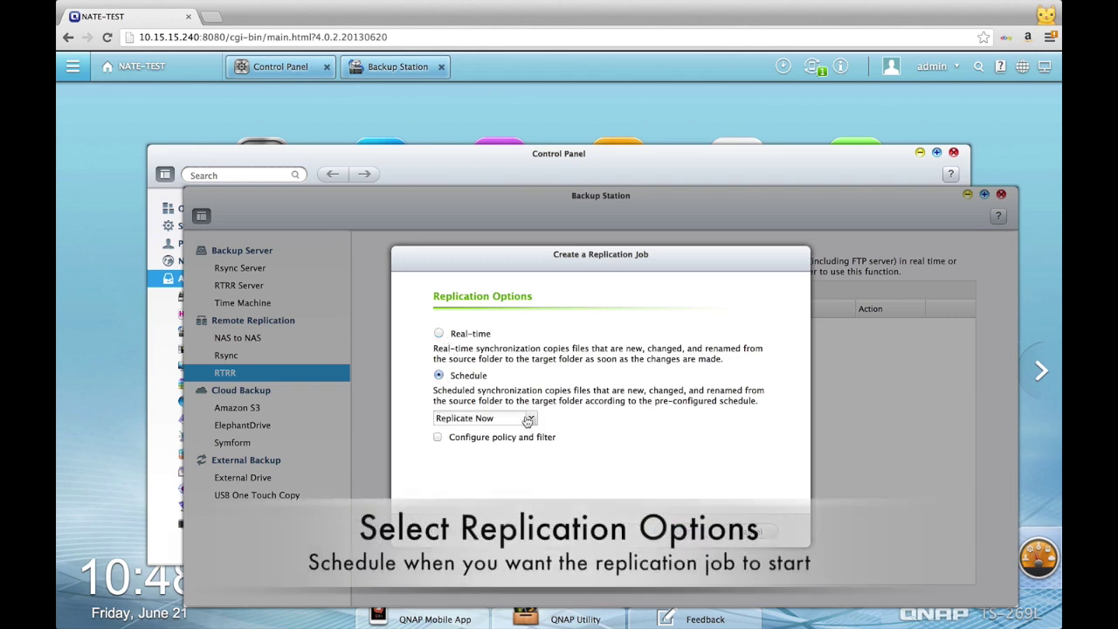
click(531, 417)
click(531, 418)
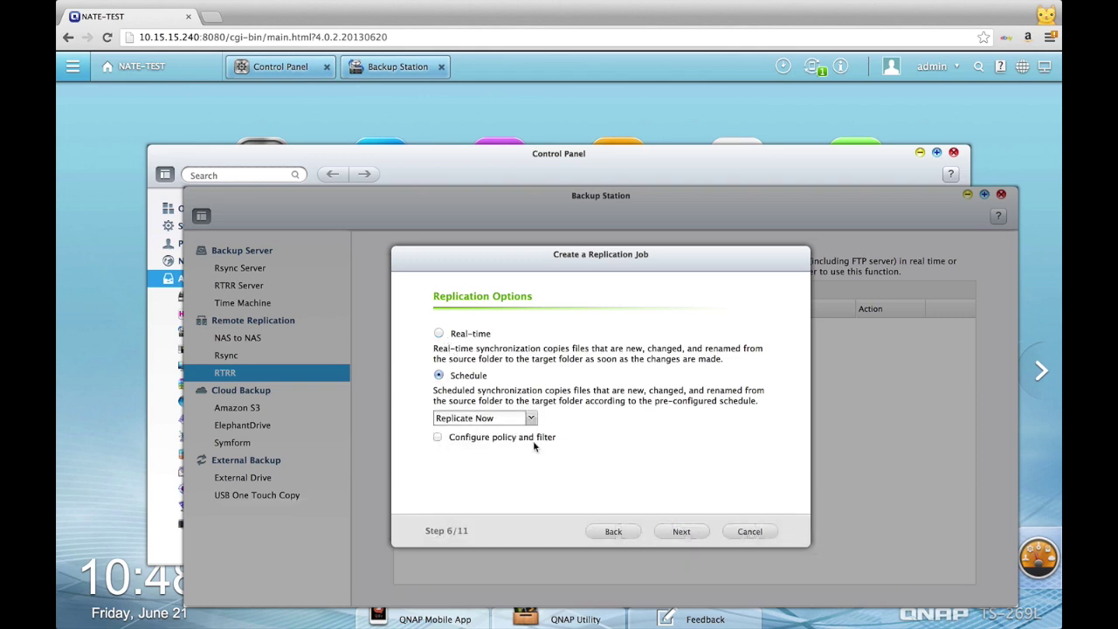
click(439, 333)
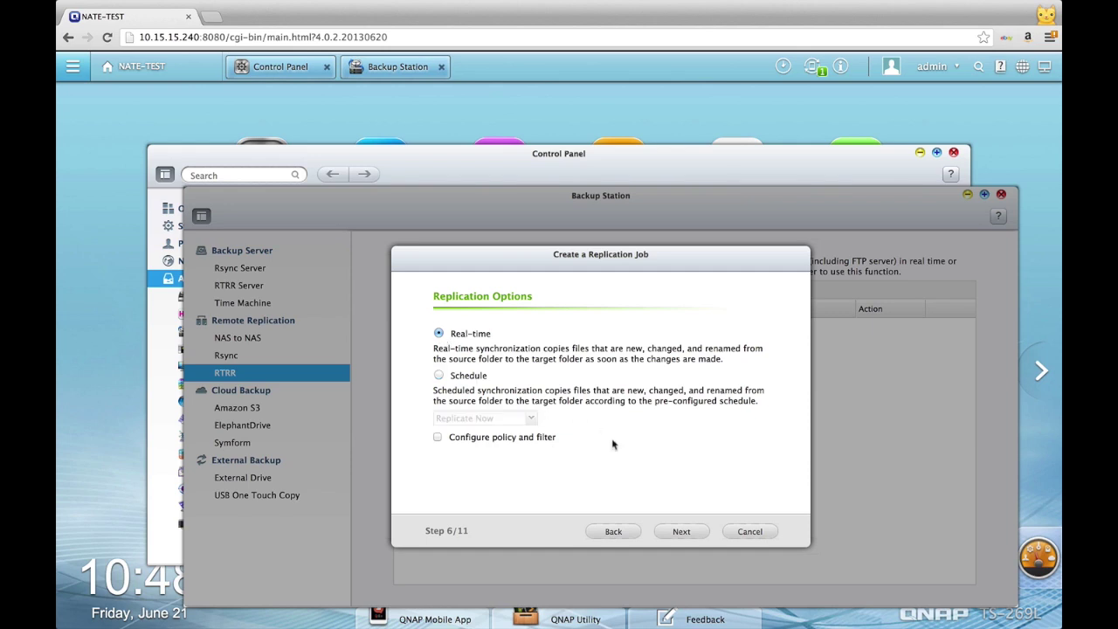
click(680, 531)
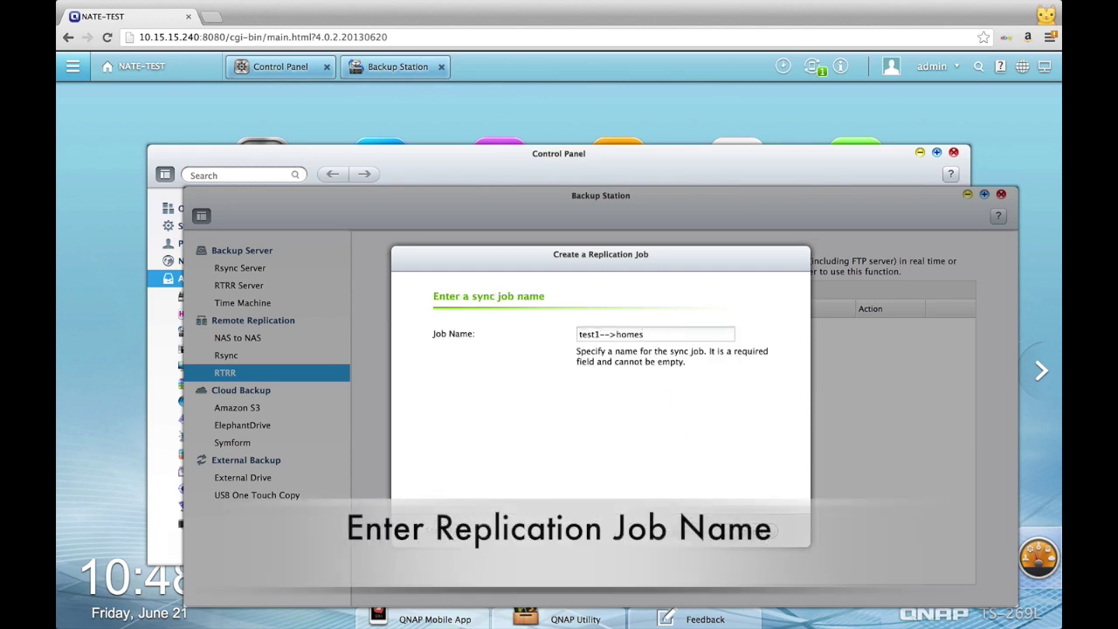
click(709, 541)
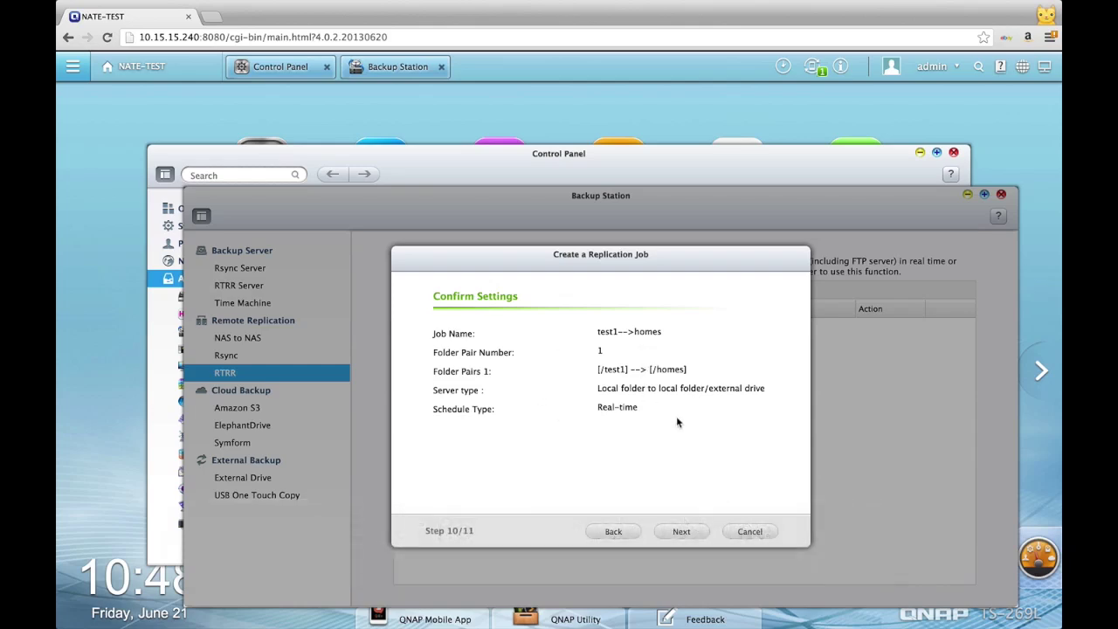
click(680, 531)
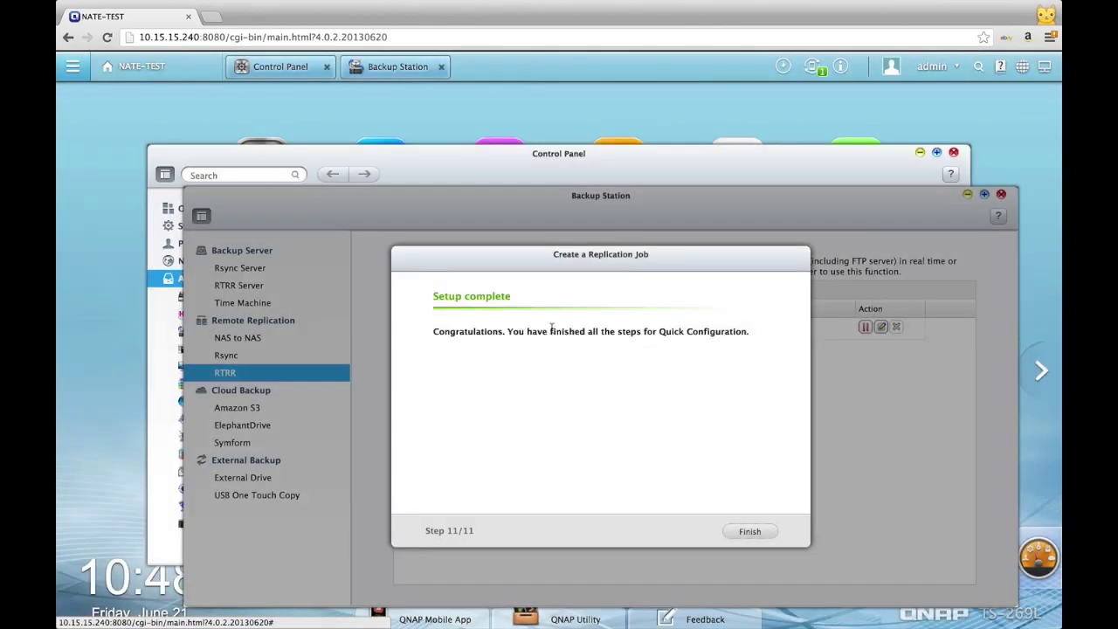
Step: Finish the wizard and check the running backup's progress in Background Tasks
click(769, 532)
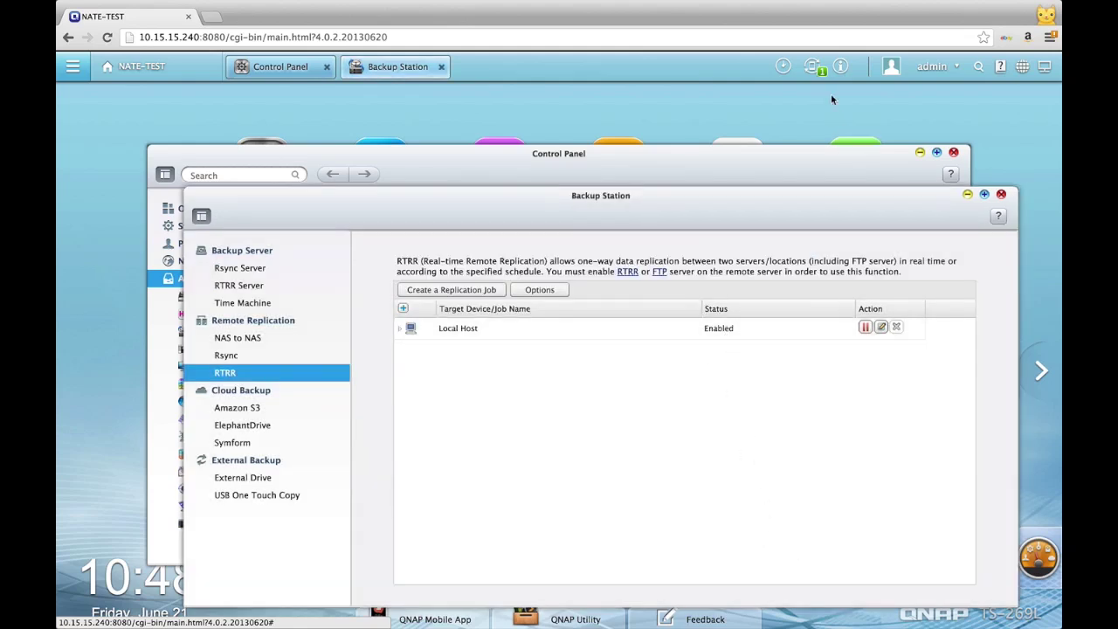
click(784, 68)
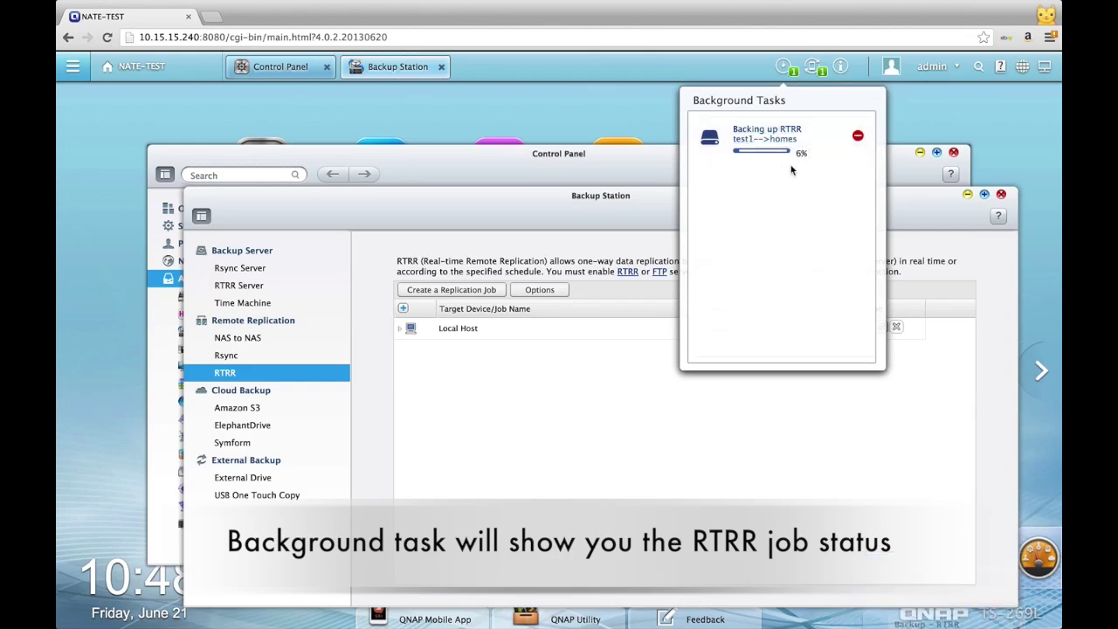
click(789, 71)
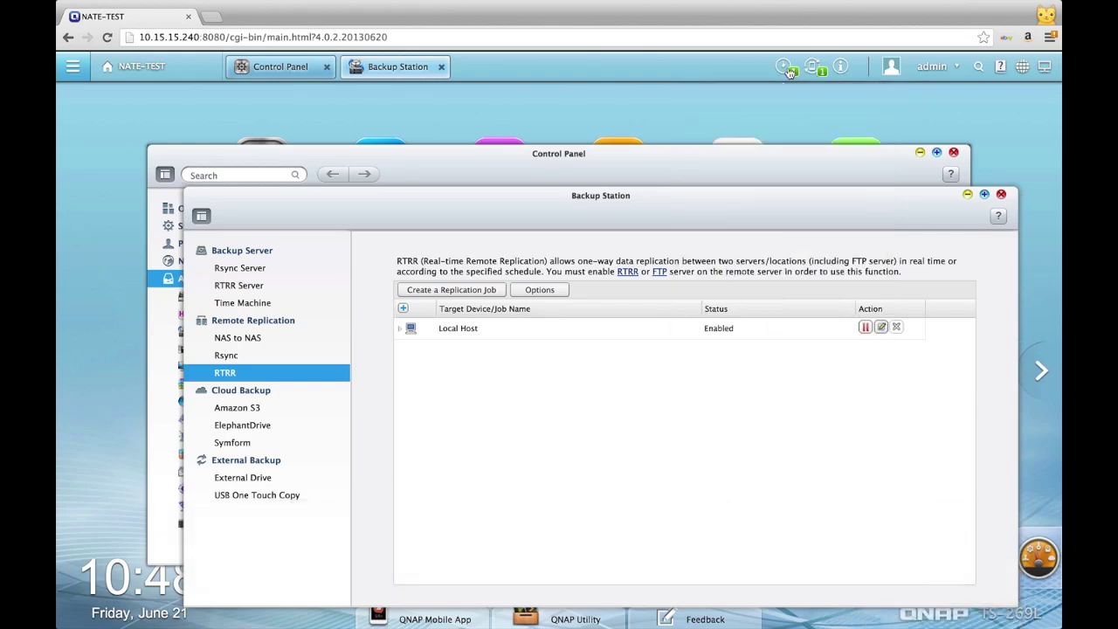
Step: Start a second replication job, keeping the Local folder to remote folder direction
click(478, 290)
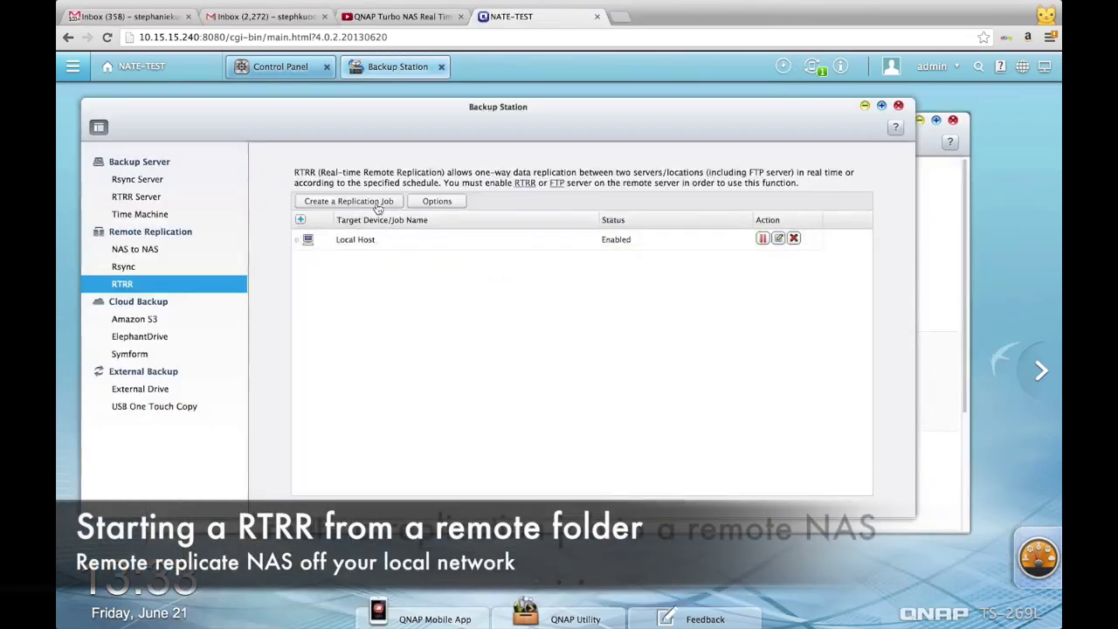
click(350, 270)
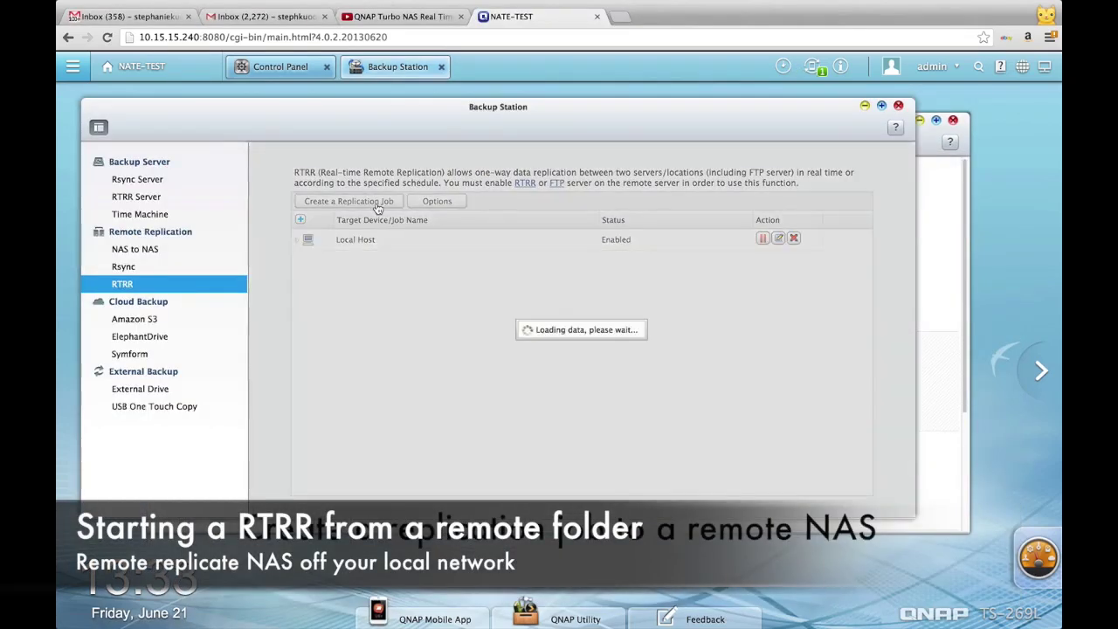
click(579, 443)
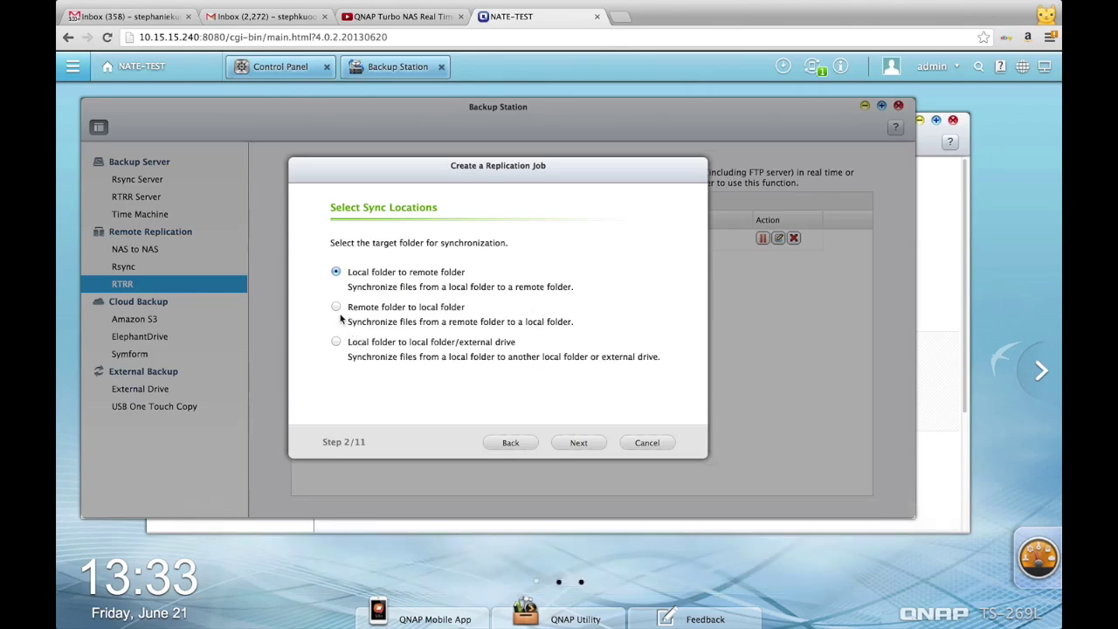
click(578, 443)
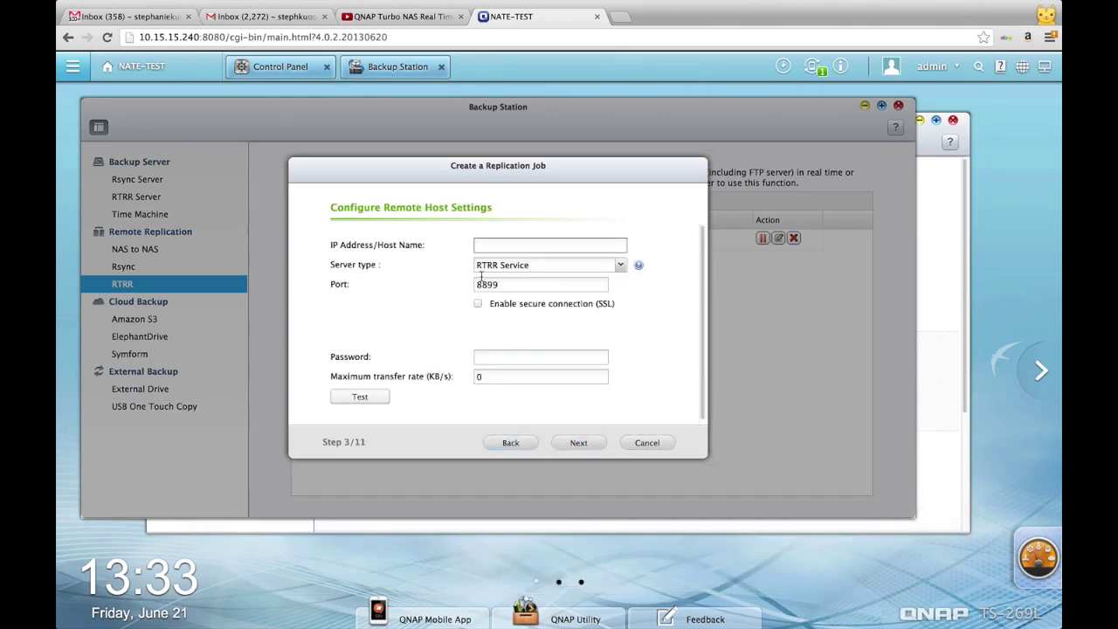
Step: Enter remote host 10.15.15.122 and begin entering the remote NAS password
text(10.15.15)
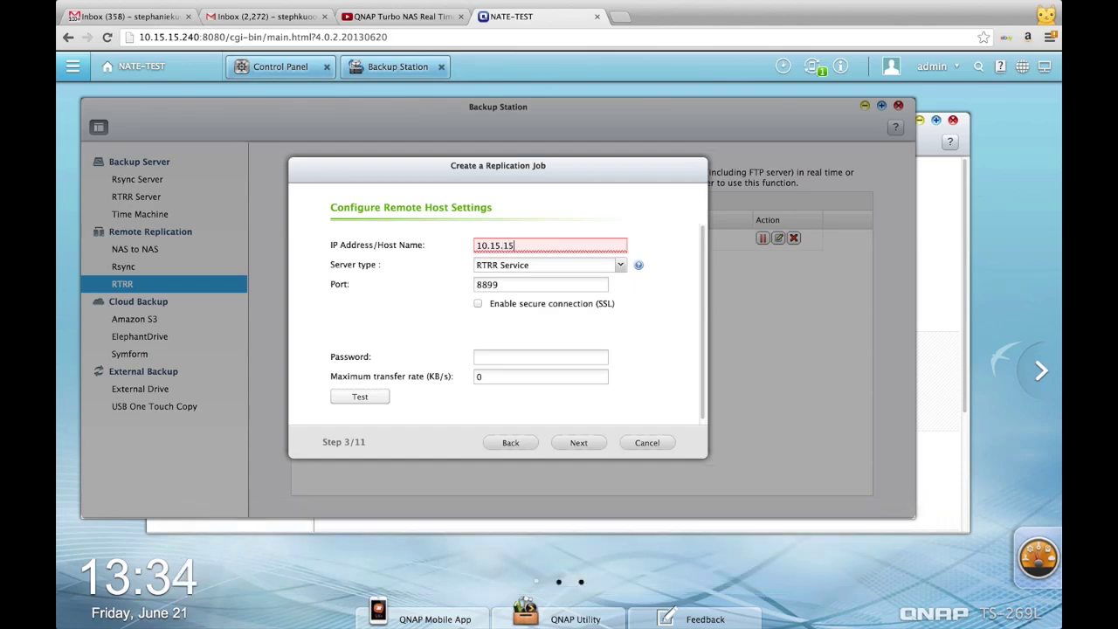
text(.12)
key(Tab)
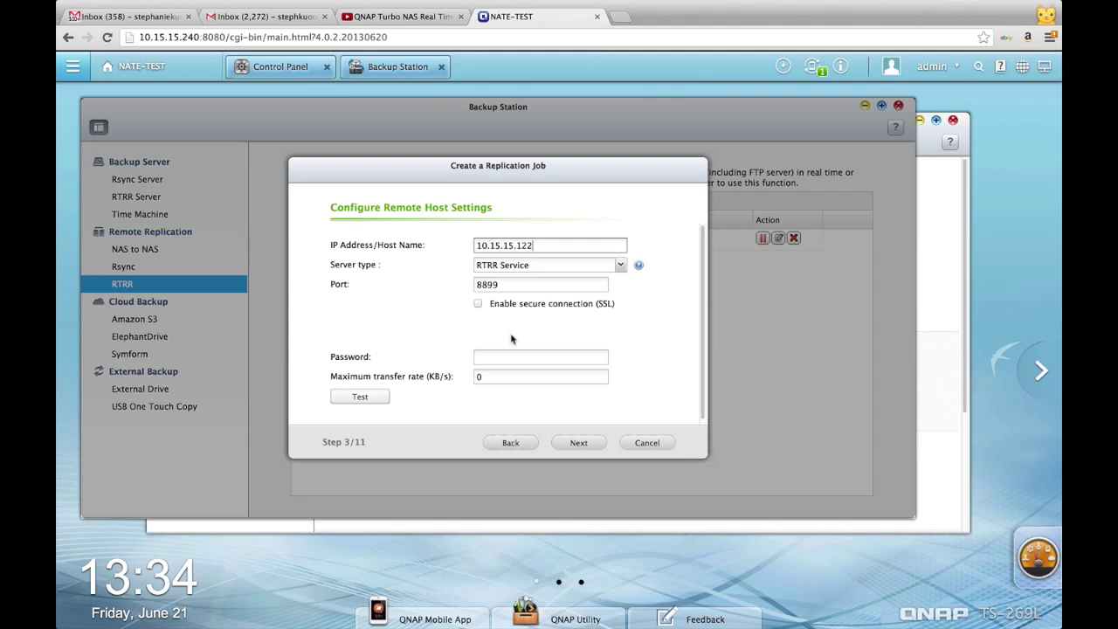
click(492, 357)
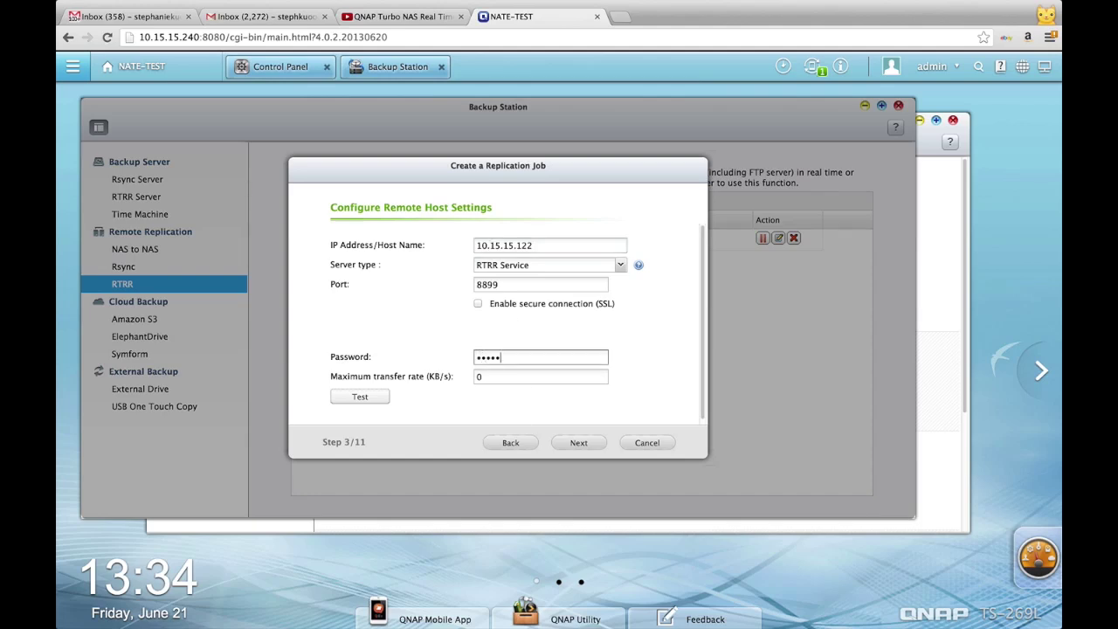
Step: Pair local source folder /test1 with remote destination folder /homes
click(578, 442)
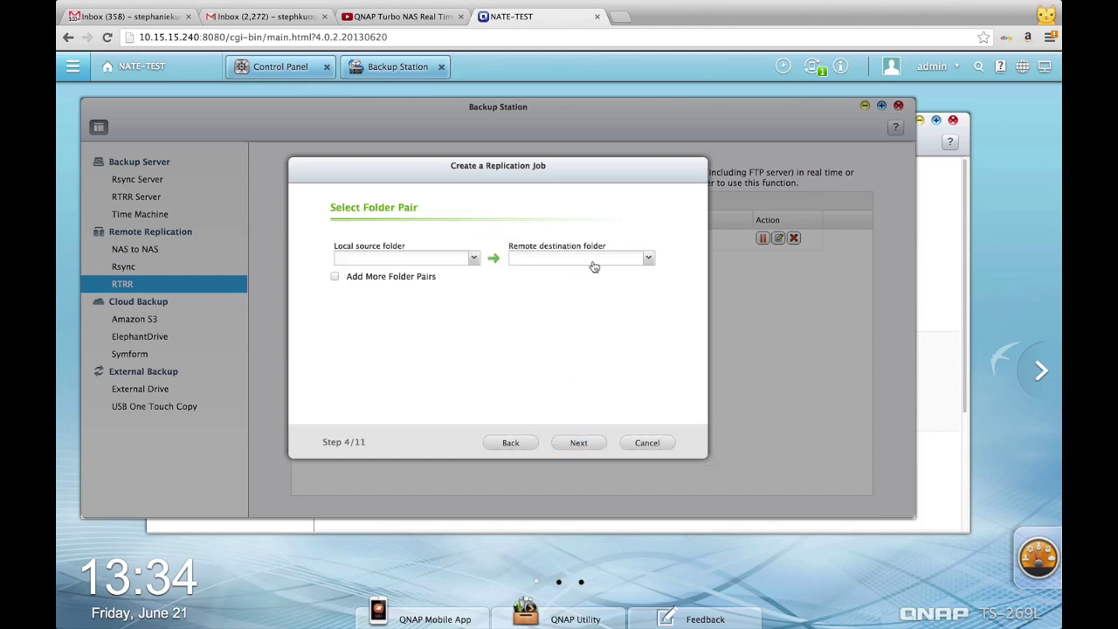
click(473, 258)
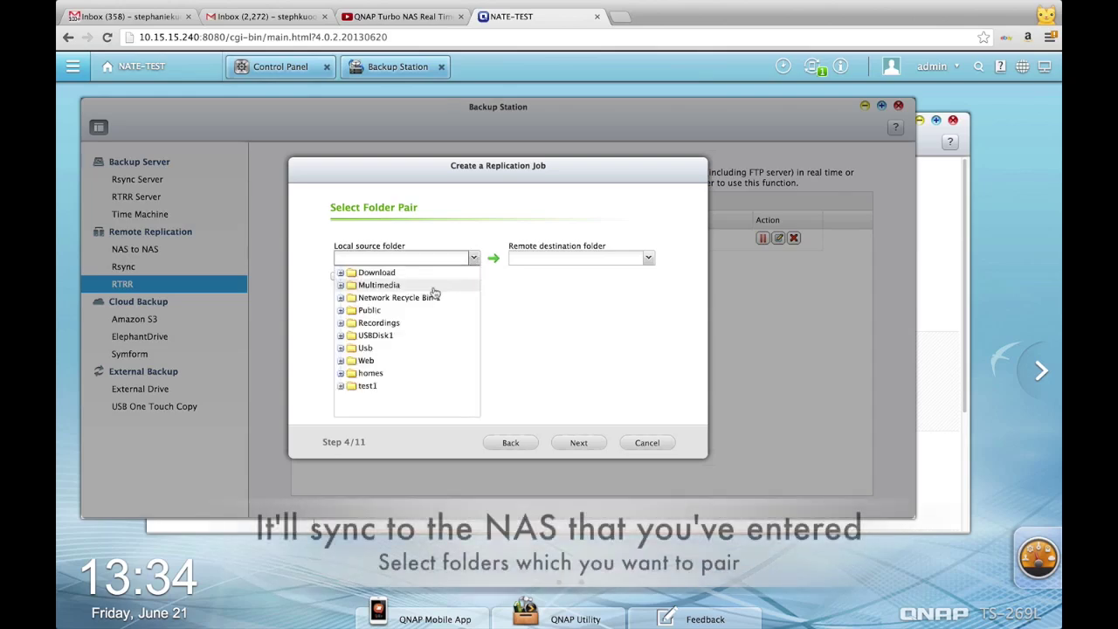
click(405, 385)
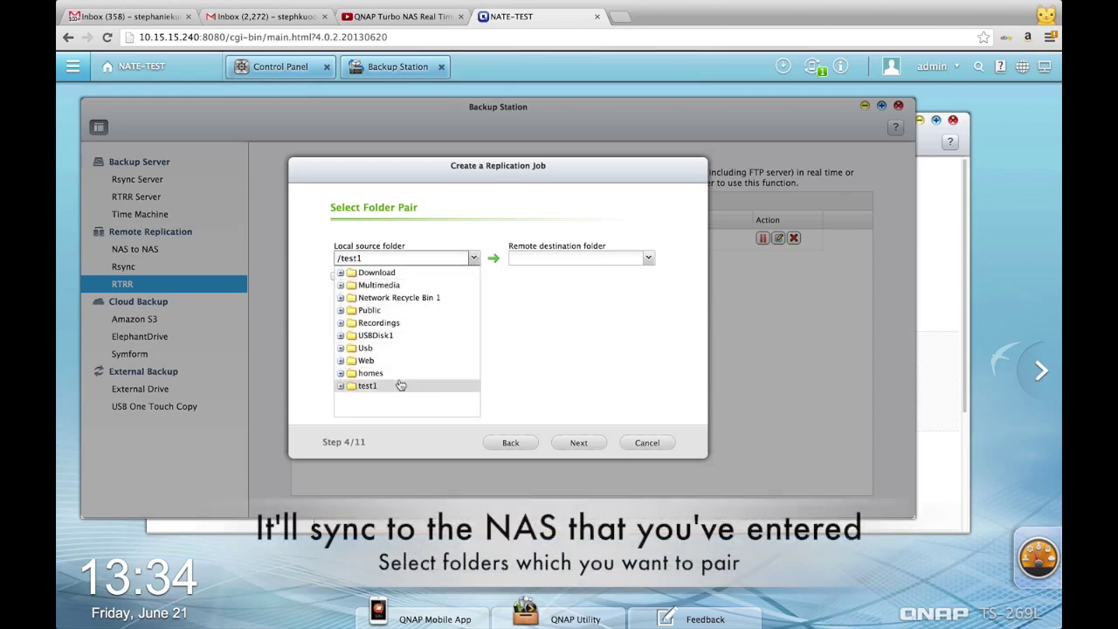
click(647, 259)
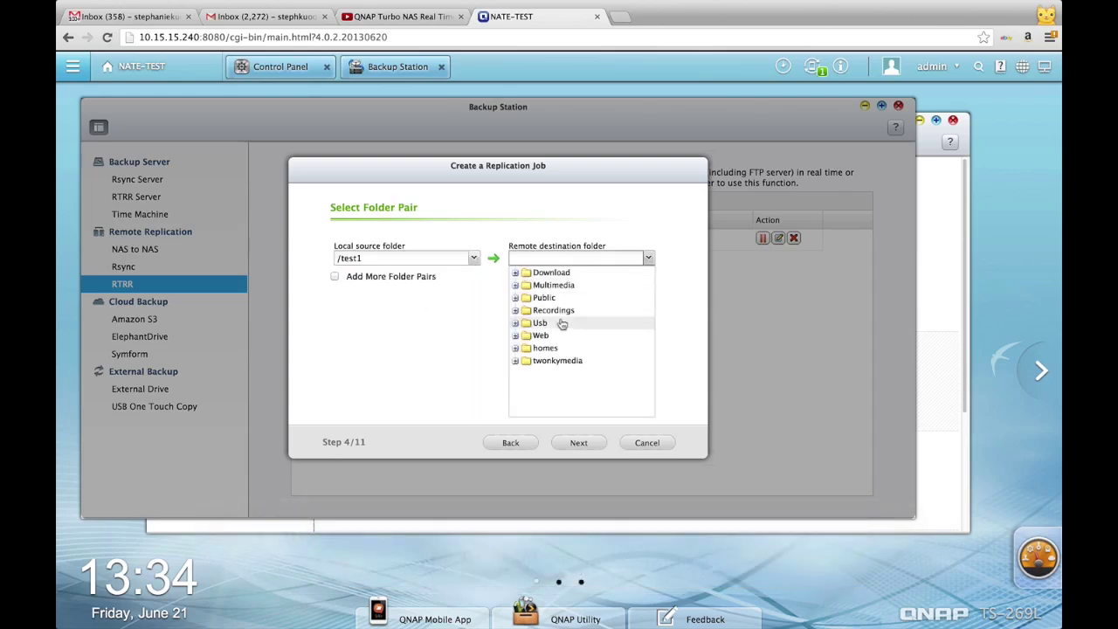
click(546, 349)
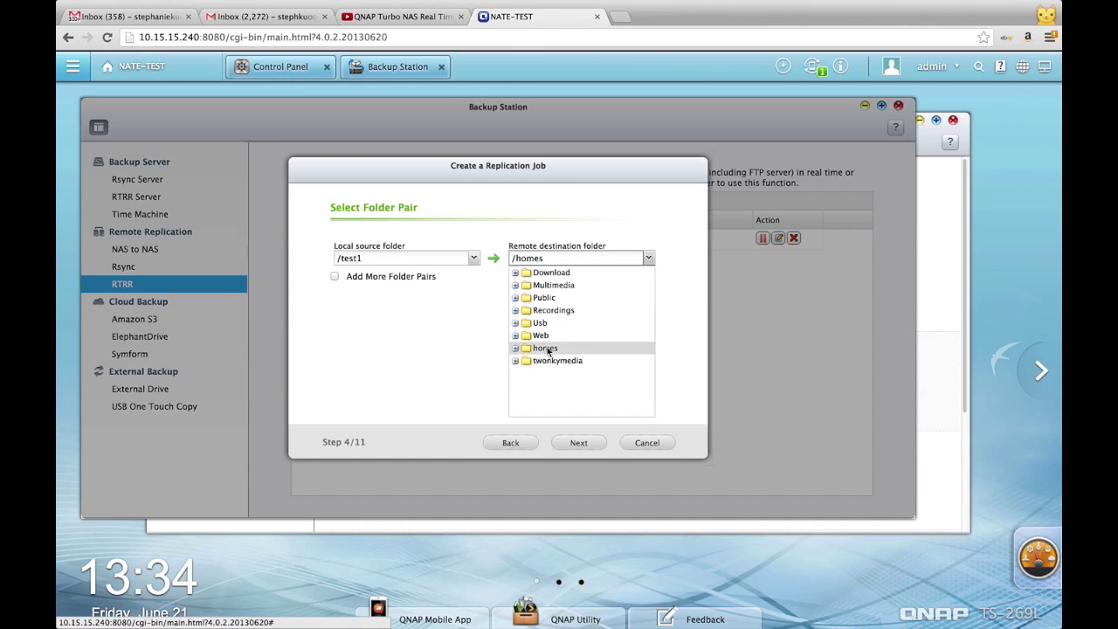
Step: Set replication options, trying a weekly 04 schedule, and enable Configure policy and filter
click(569, 443)
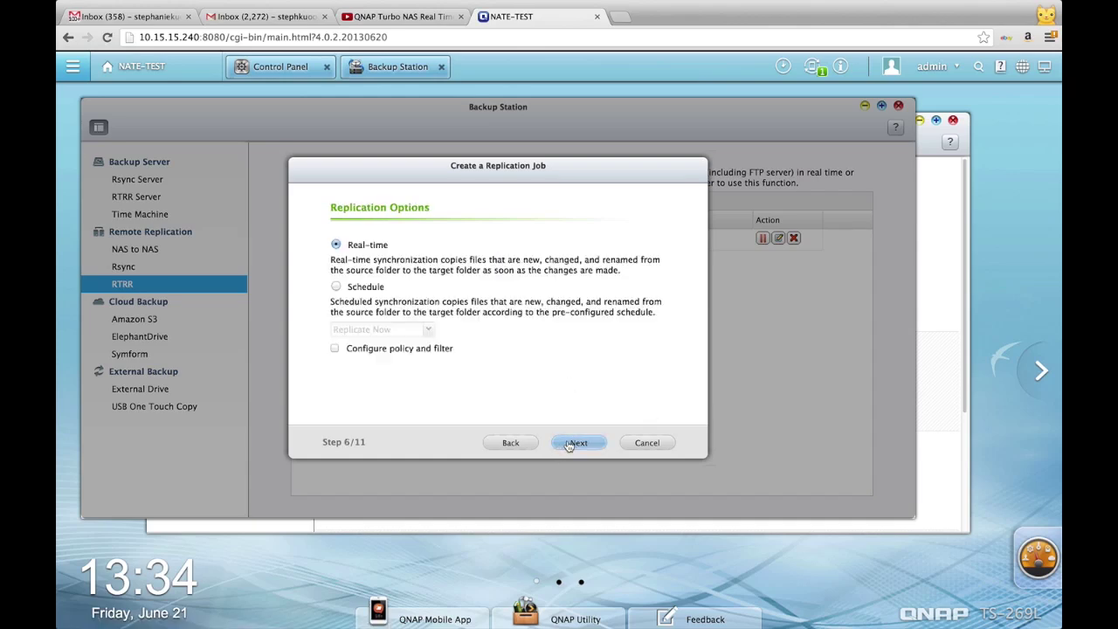
click(336, 286)
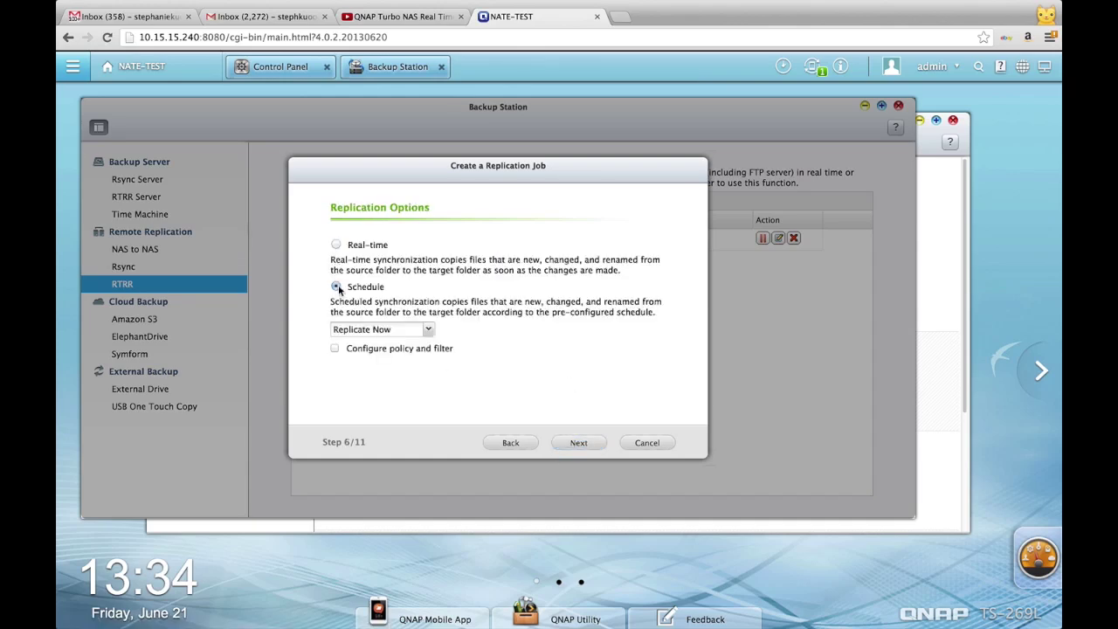
click(428, 330)
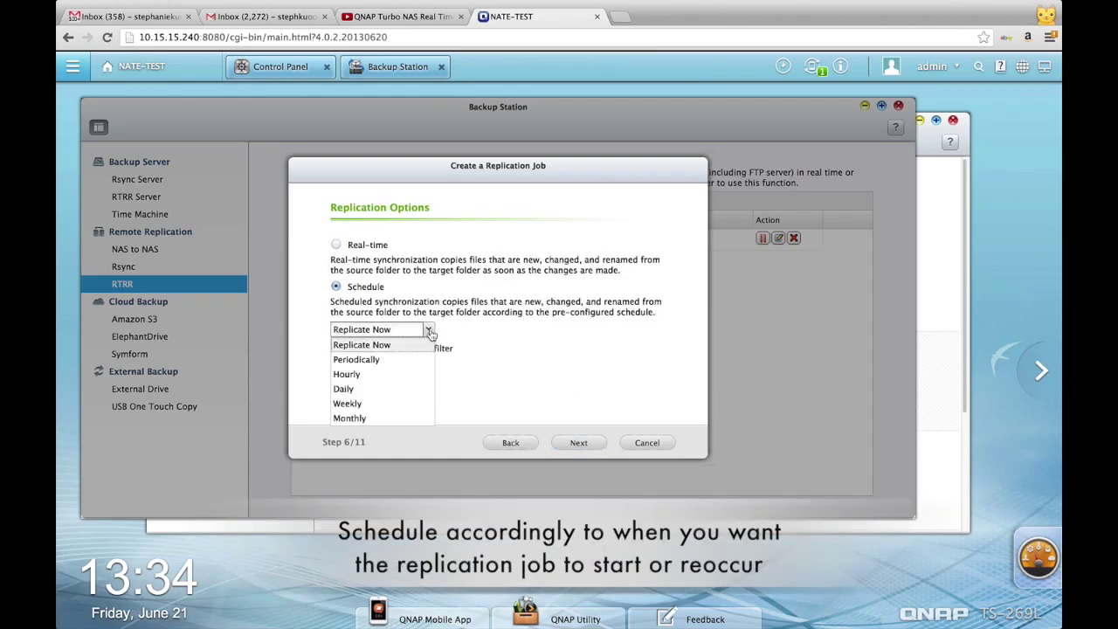
click(409, 404)
click(358, 349)
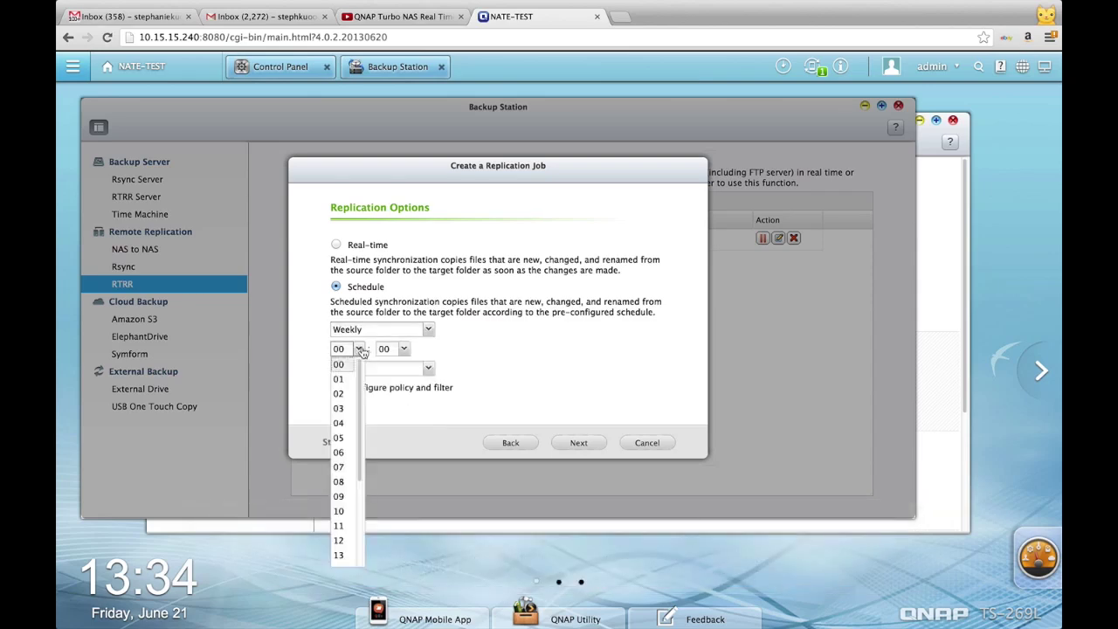
click(349, 423)
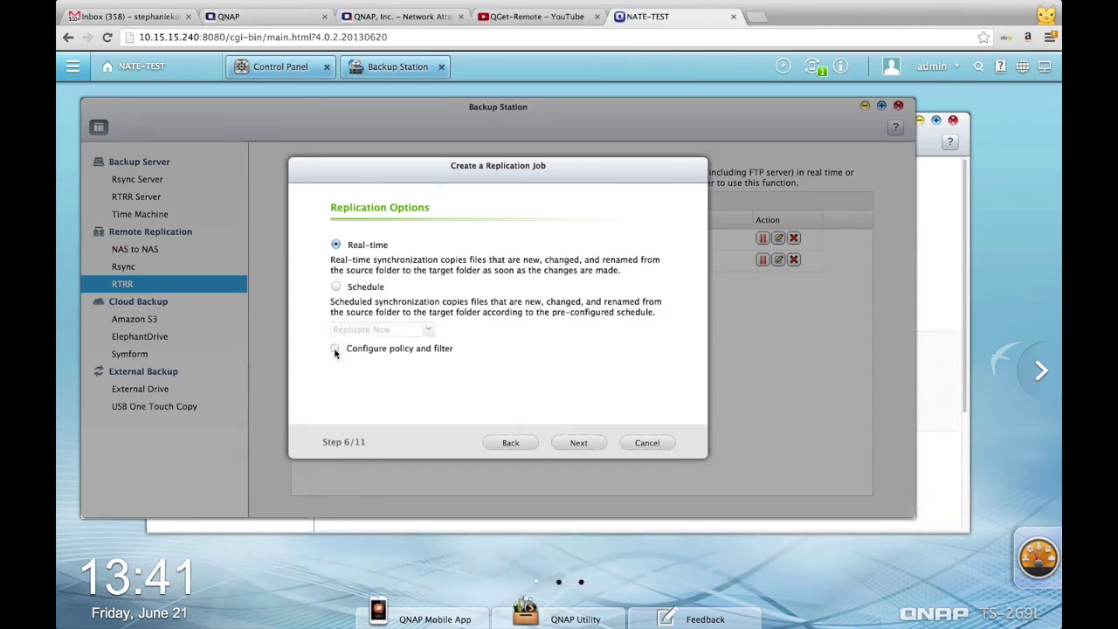
click(334, 348)
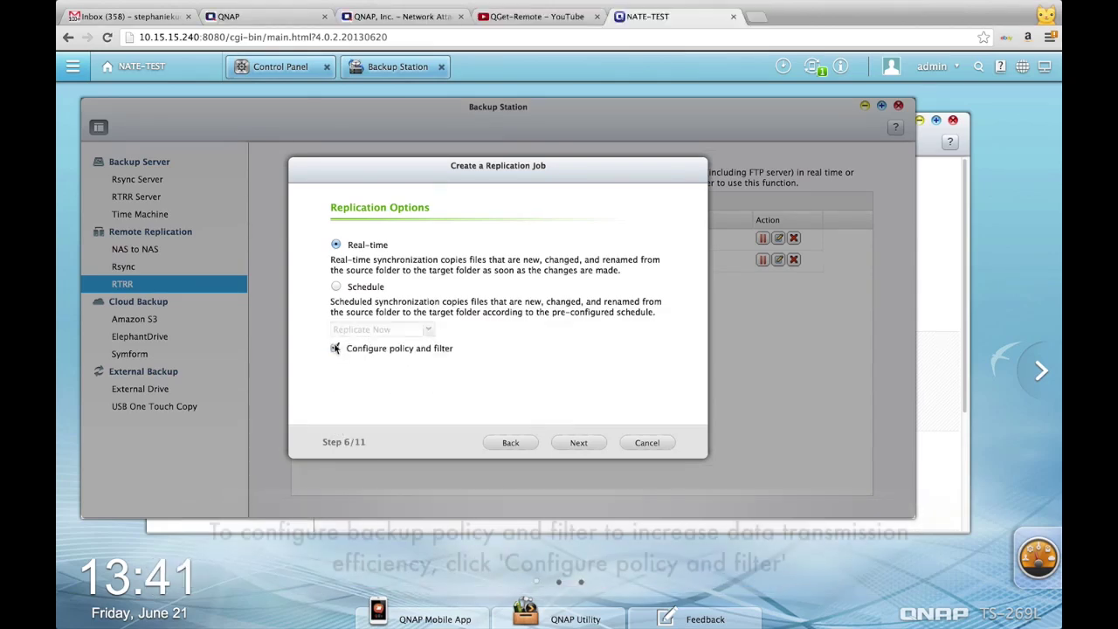
Step: Keep default policy settings; include Music and Pictures, exclude Video, and toggle size/date filters
click(579, 444)
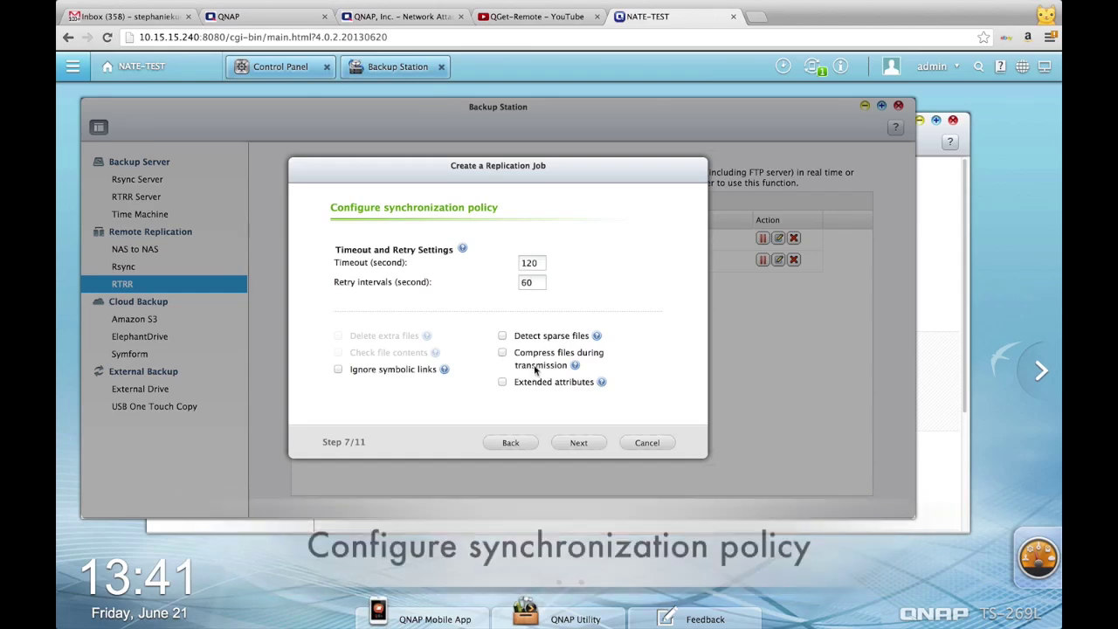
click(572, 441)
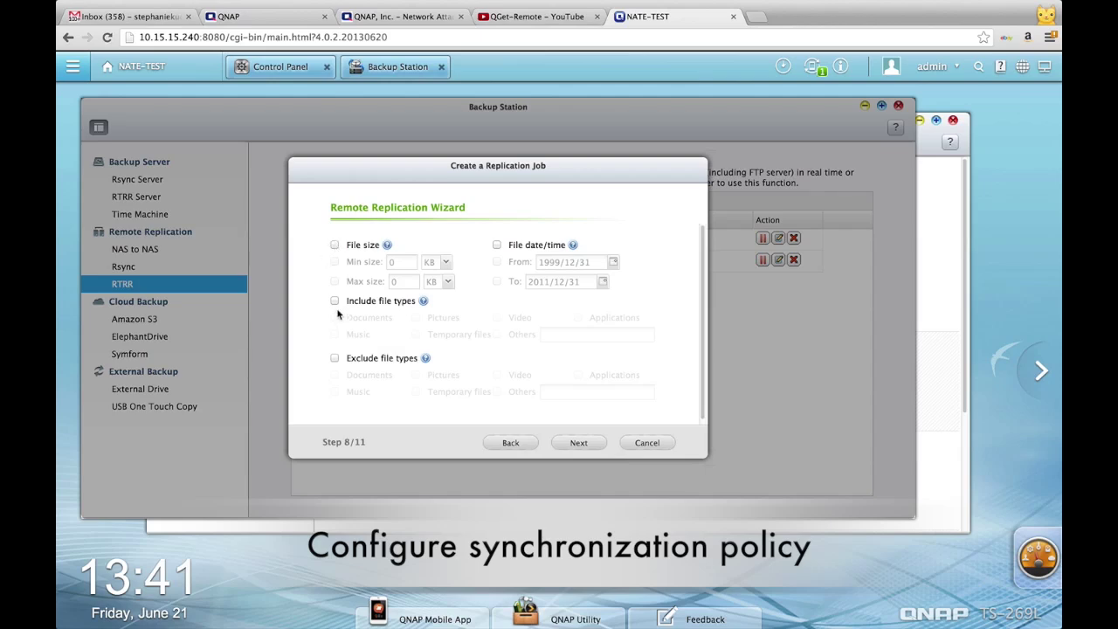
click(334, 302)
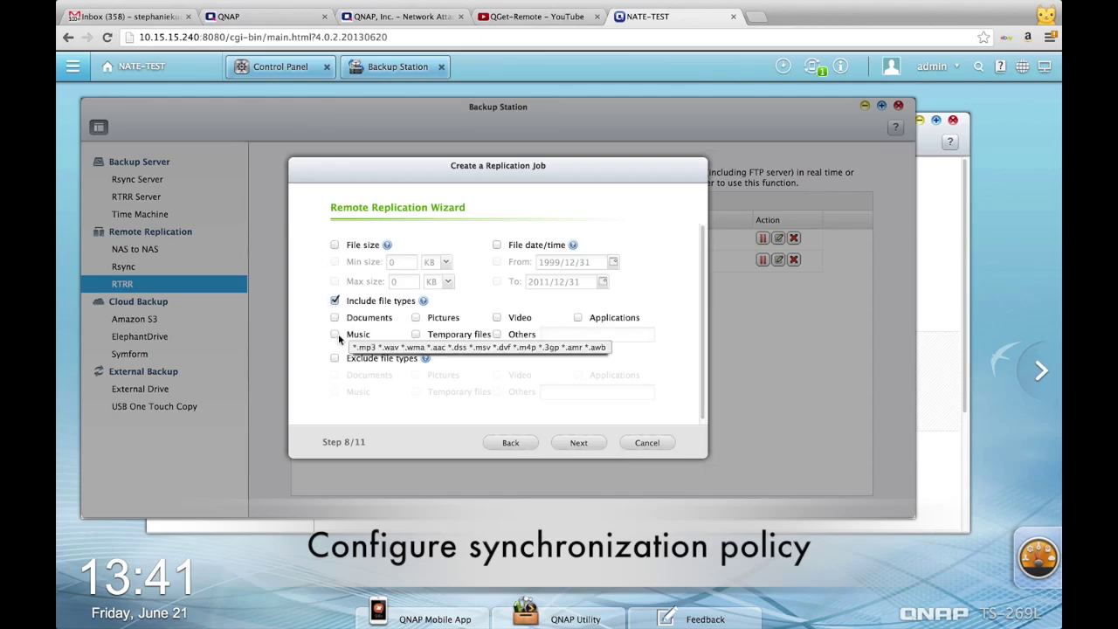
click(335, 334)
click(416, 317)
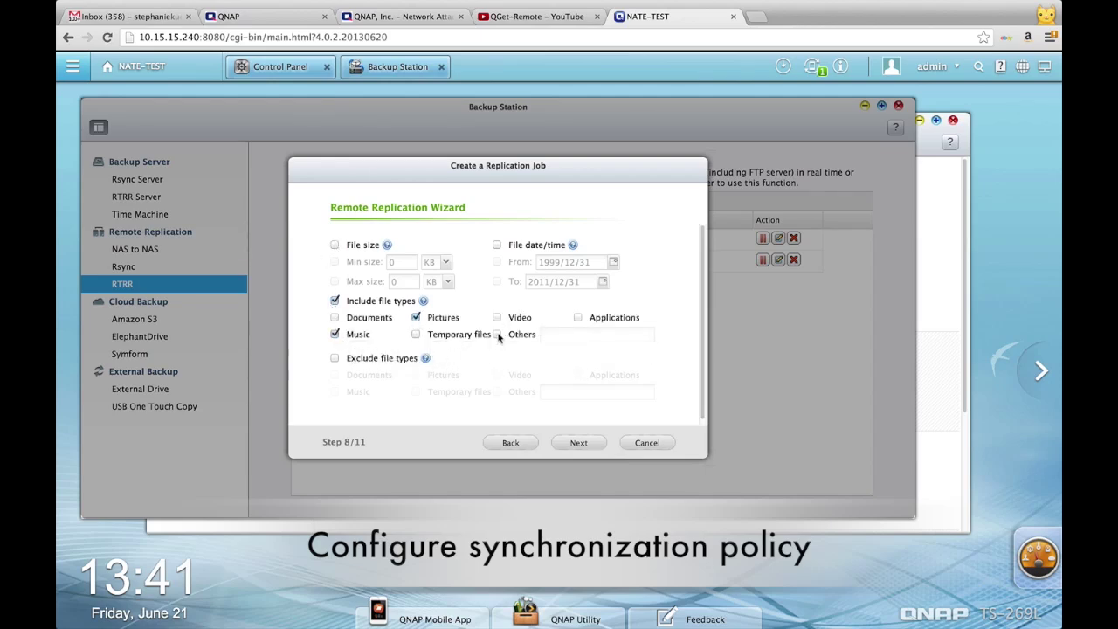
click(334, 358)
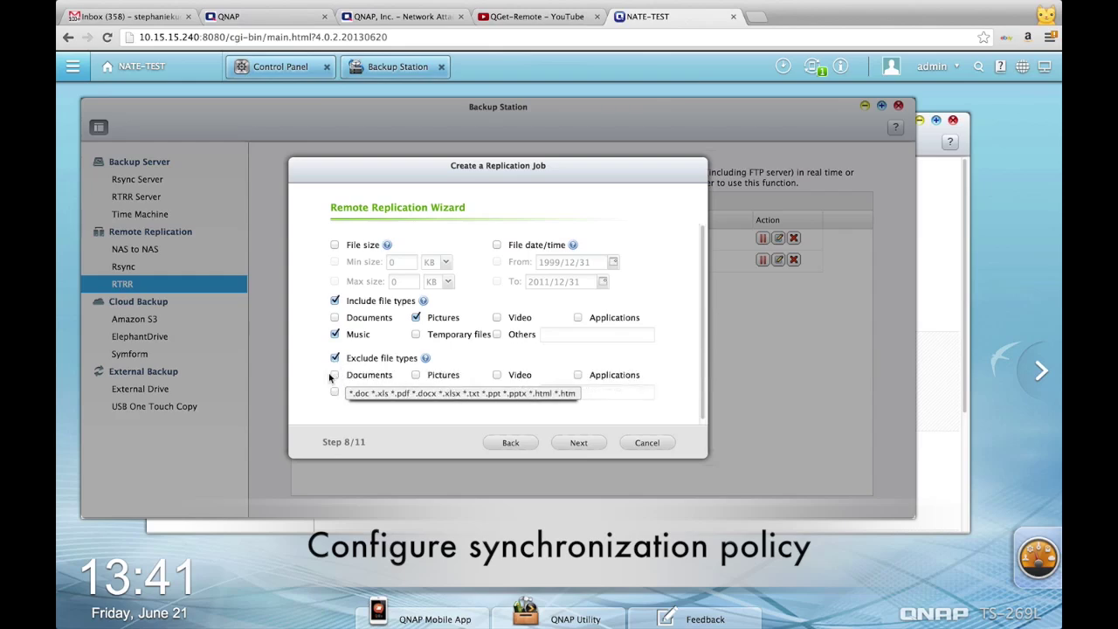
click(497, 375)
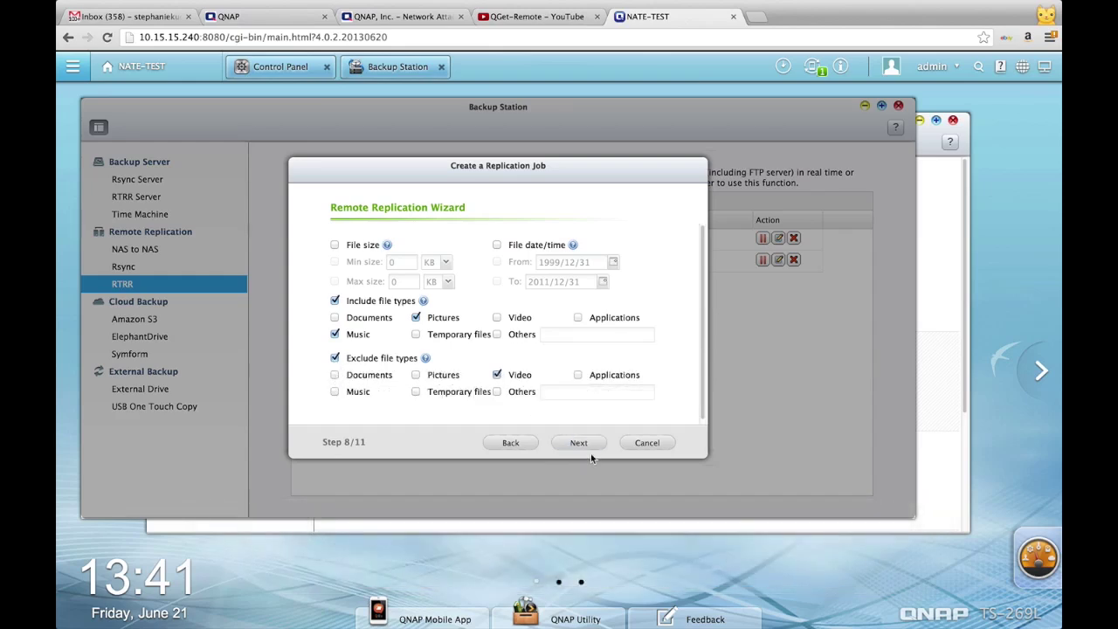
click(334, 245)
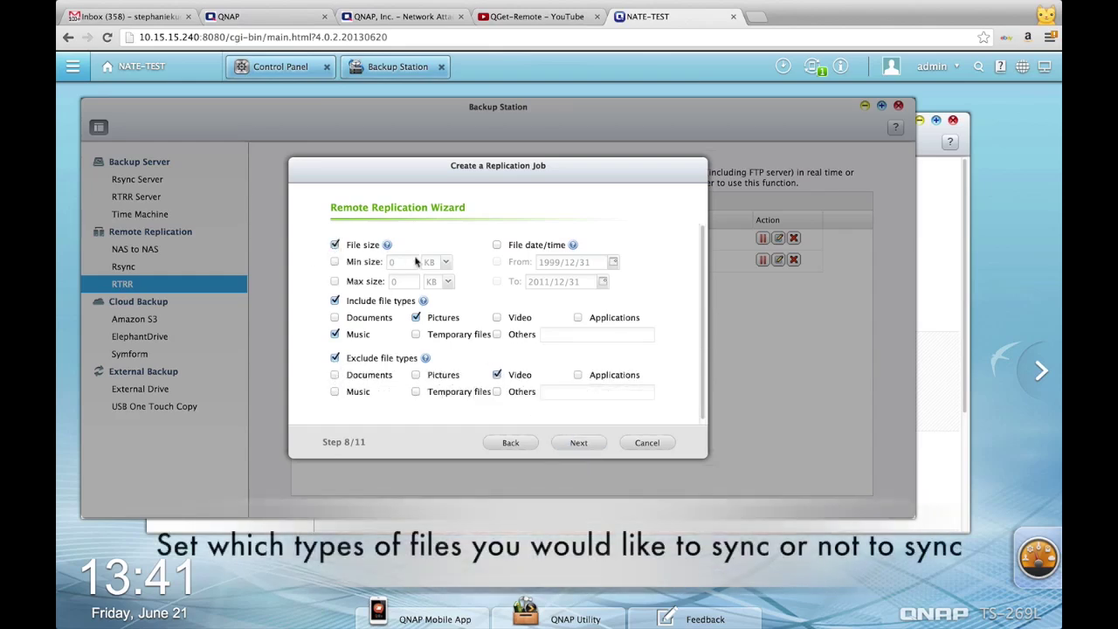
click(335, 262)
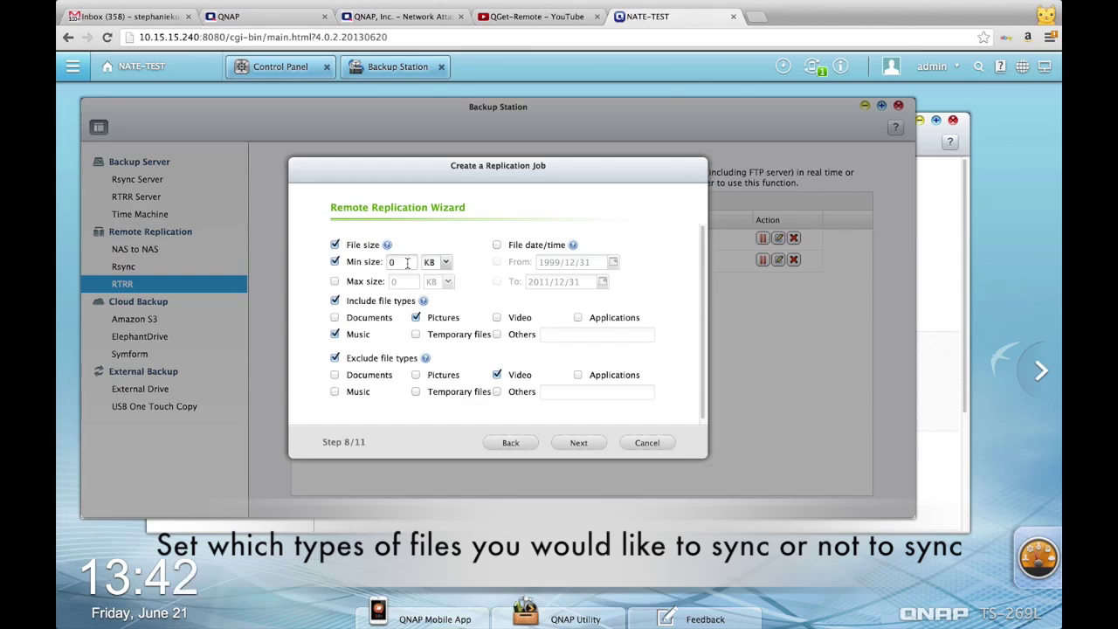
click(334, 262)
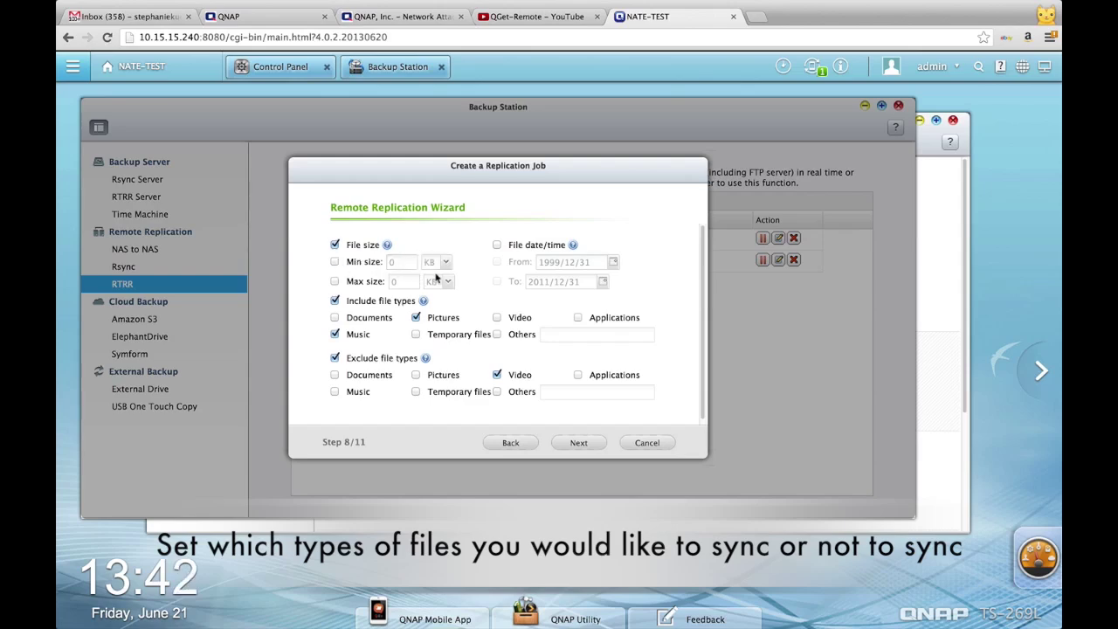
click(497, 246)
Step: Keep the job name test1-->Remote:homes, confirm the settings, and finish the wizard
click(578, 442)
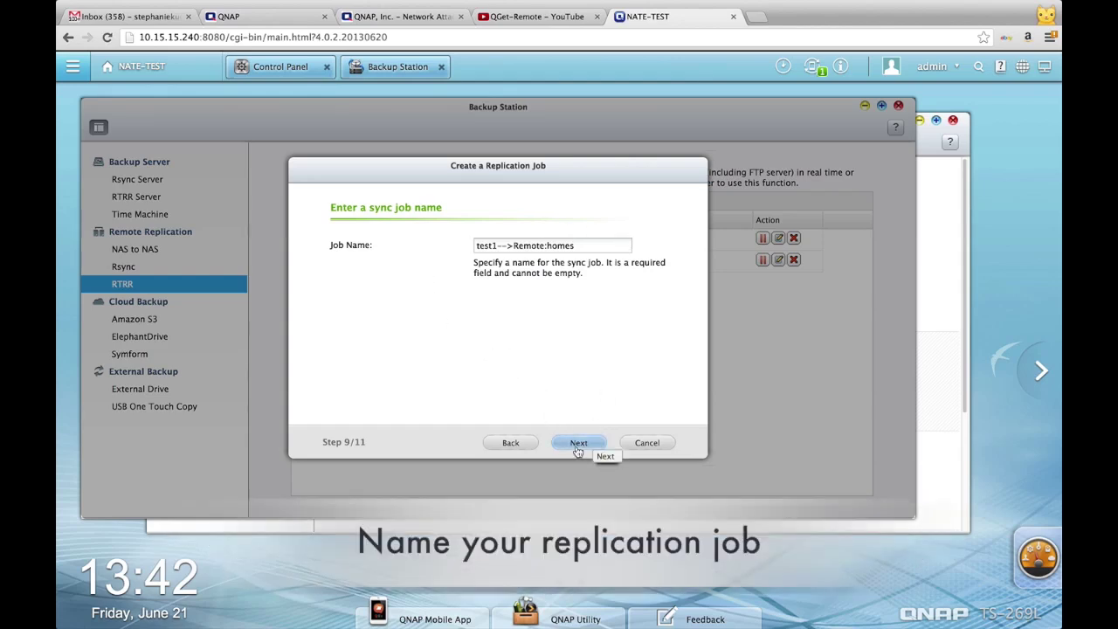
click(578, 443)
scroll(548, 350, down, 3)
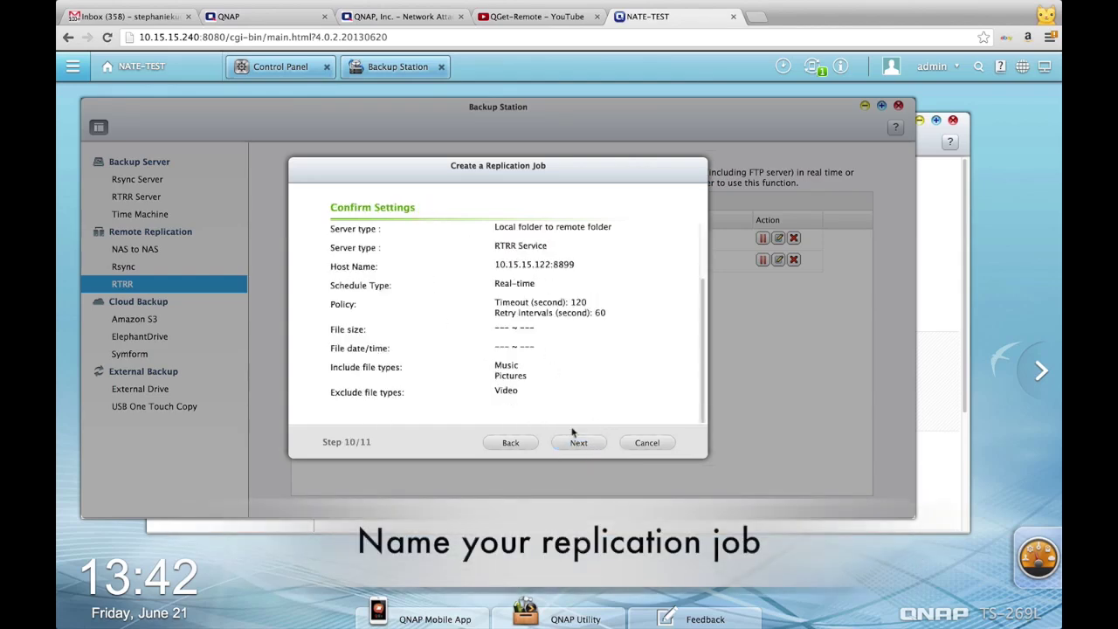
click(576, 442)
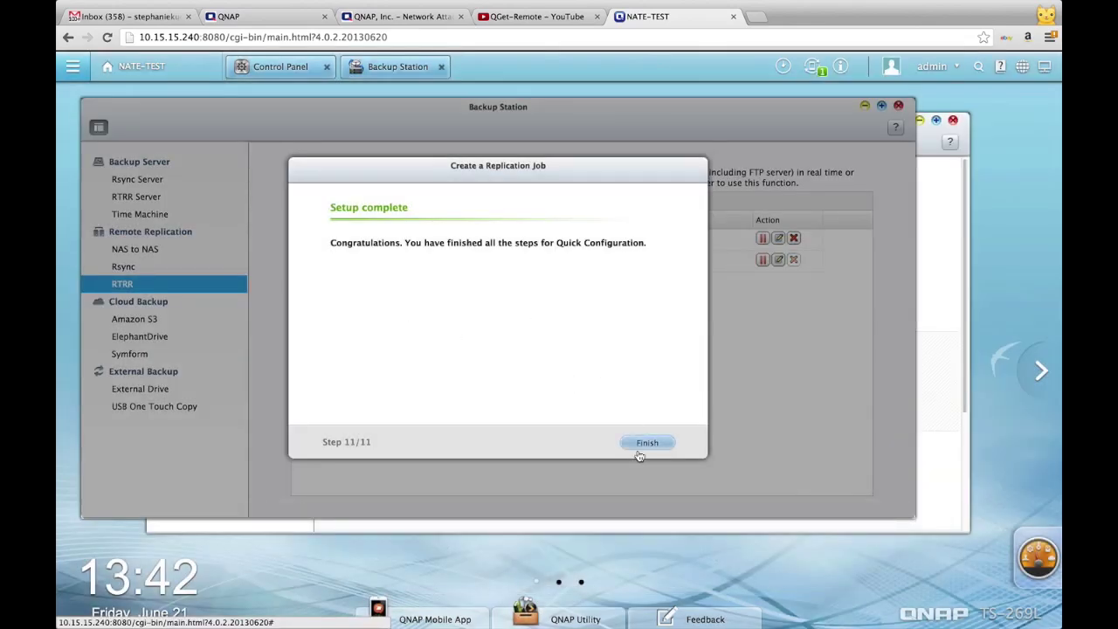
click(644, 445)
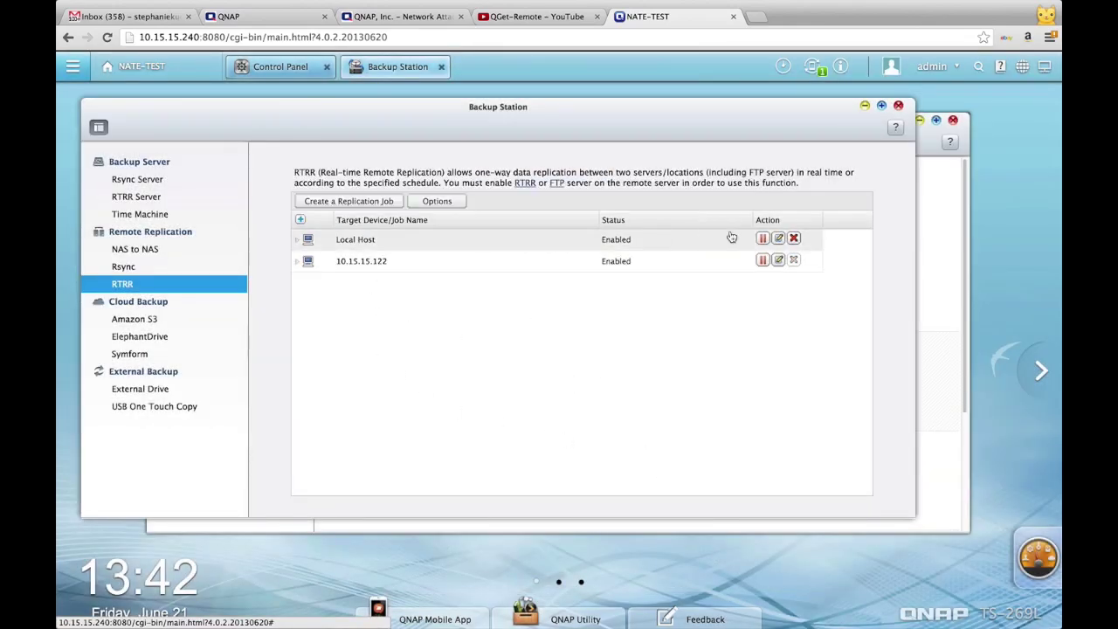